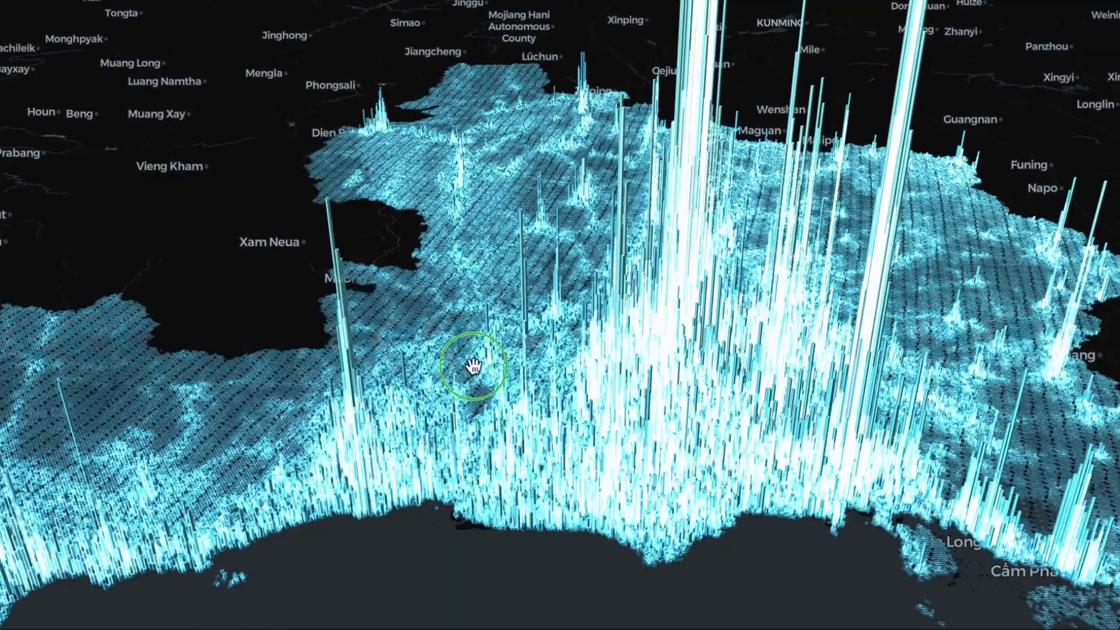
left_click_drag(370, 387, 863, 318)
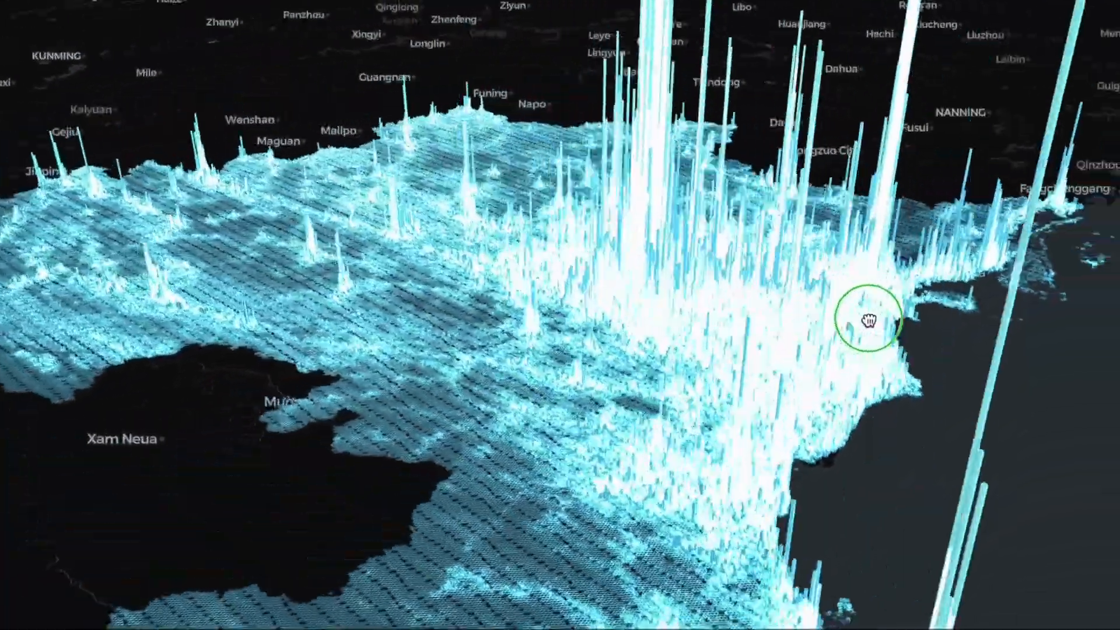
left_click_drag(443, 370, 37, 320)
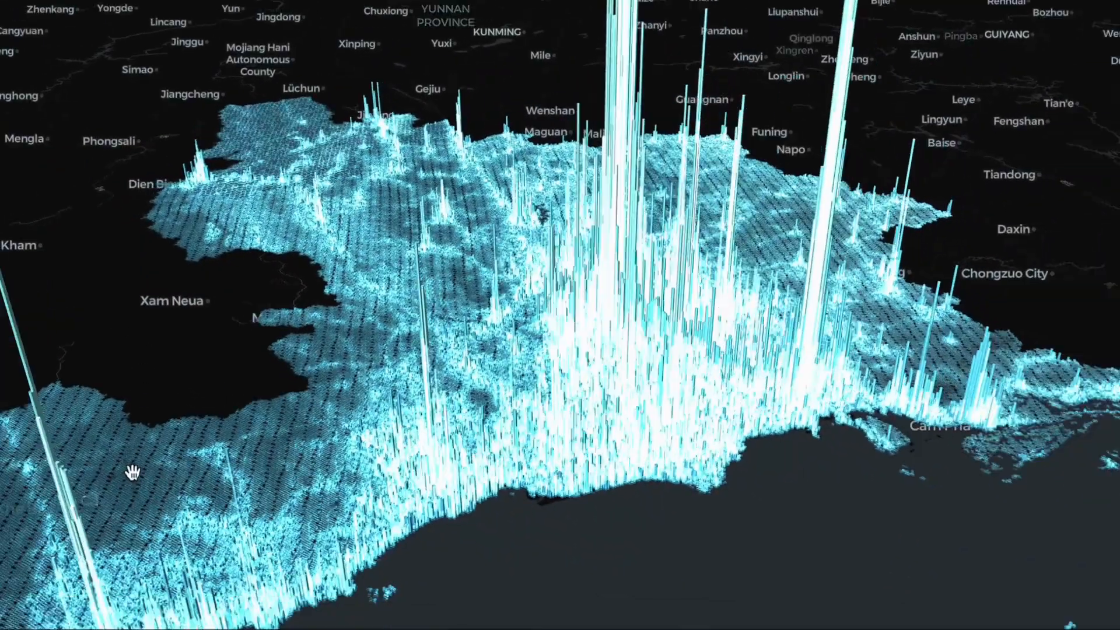
left_click_drag(130, 470, 640, 238)
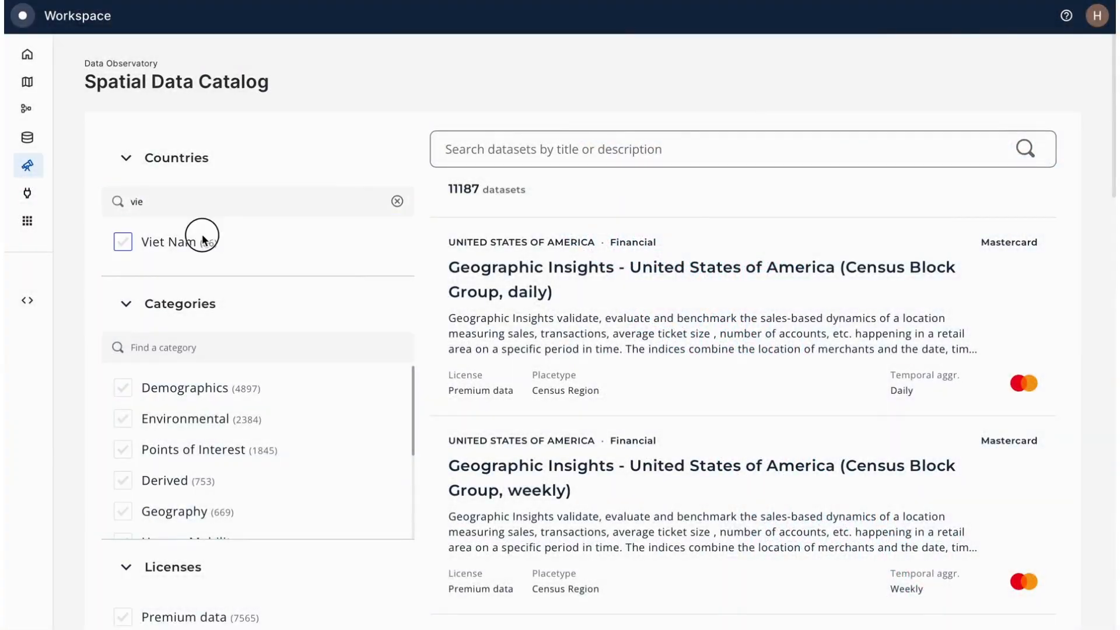
Filter the Spatial Data Catalog to the country Viet Nam and the source WorldPop.
left_click(200, 236)
scroll(61, 326, "down", 5)
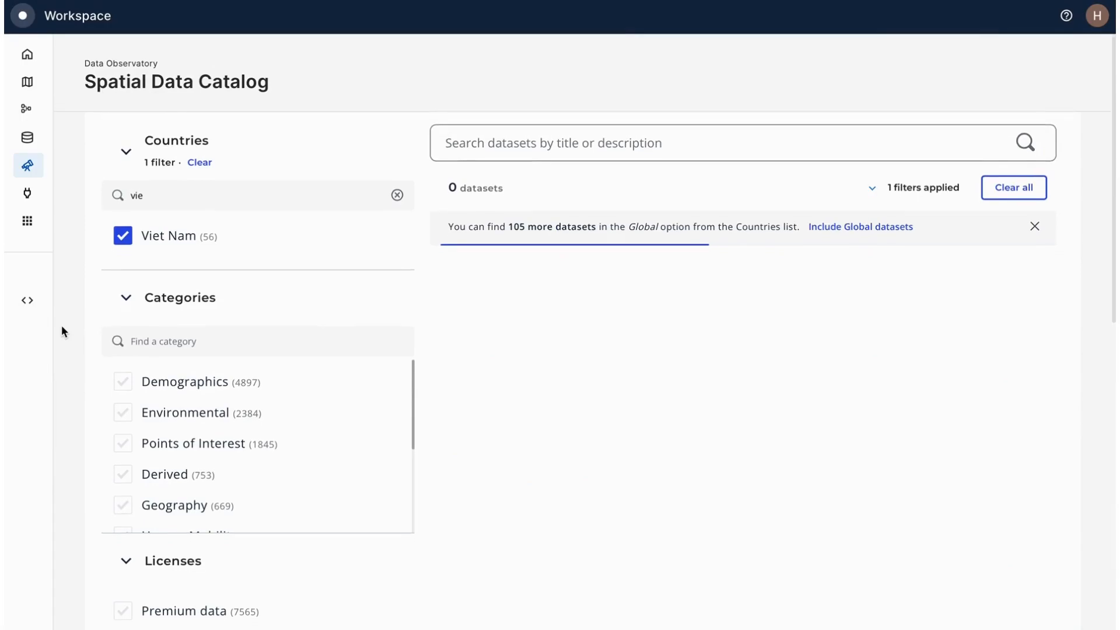
scroll(61, 332, "down", 1)
left_click(166, 457)
Subscribe for free to Population Mosaics - Viet Nam (Grid 1km, 2020) and open the subscription in Data Explorer.
scroll(685, 428, "down", 10)
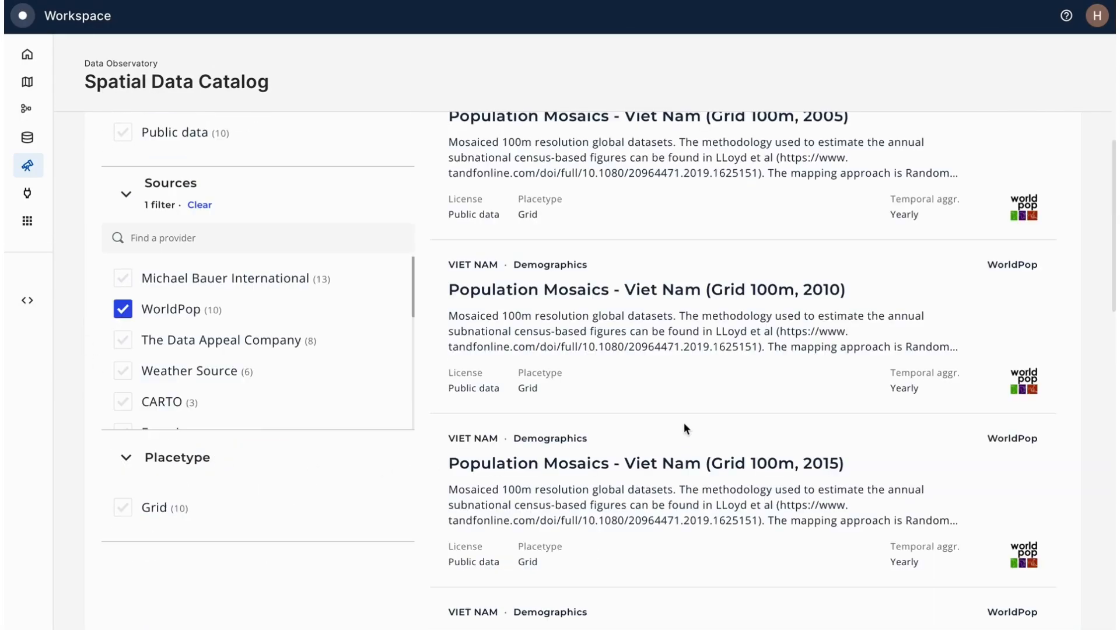
scroll(684, 428, "down", 10)
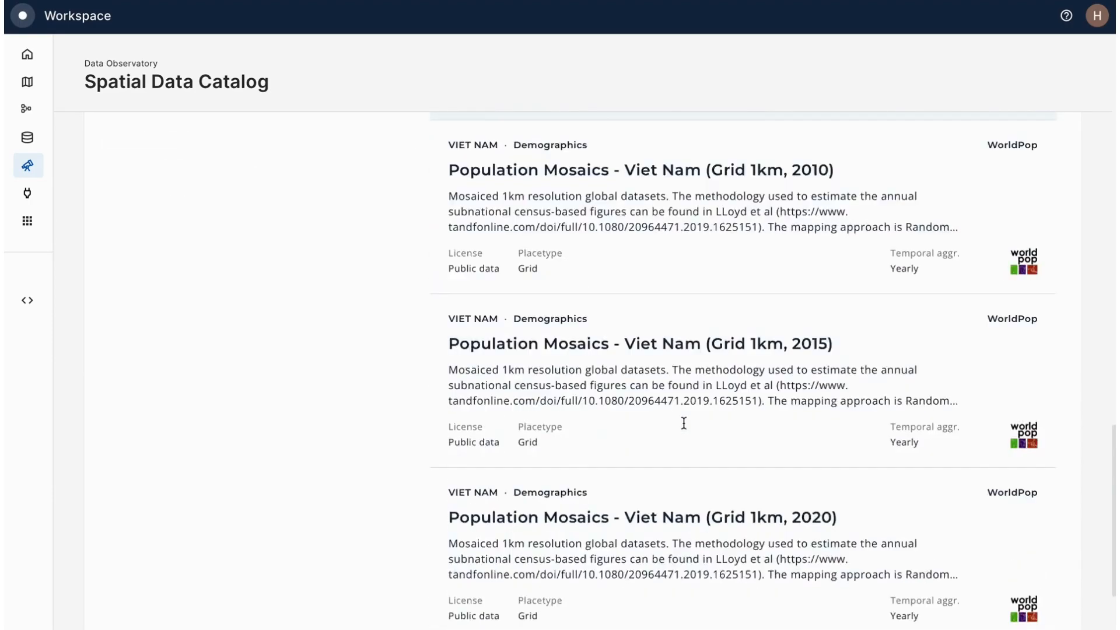
left_click(692, 402)
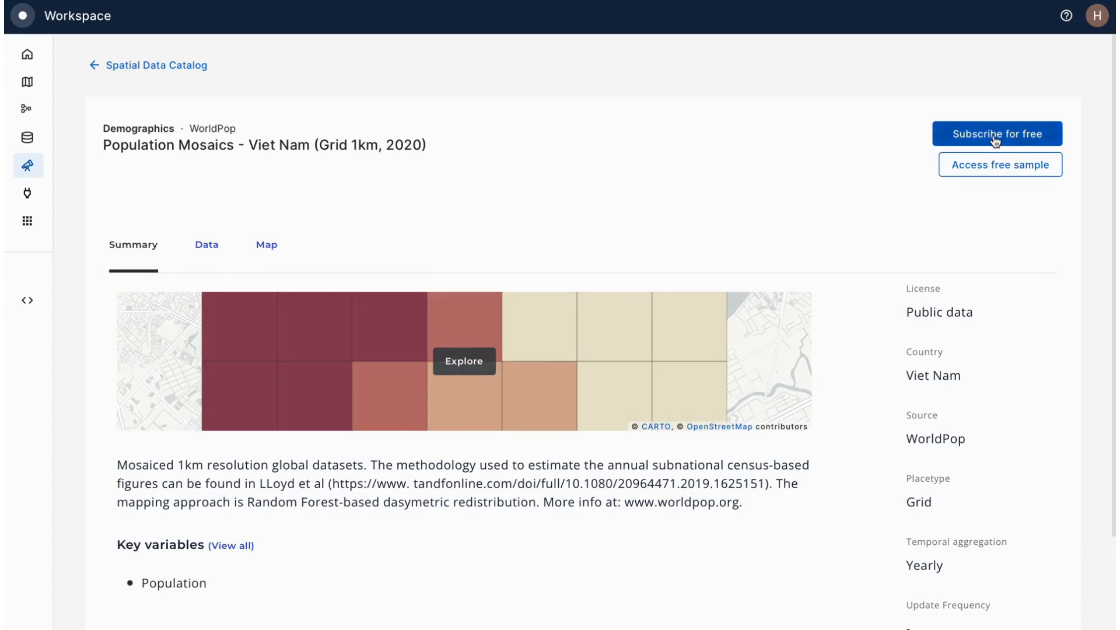
left_click(995, 139)
left_click(450, 420)
left_click(720, 484)
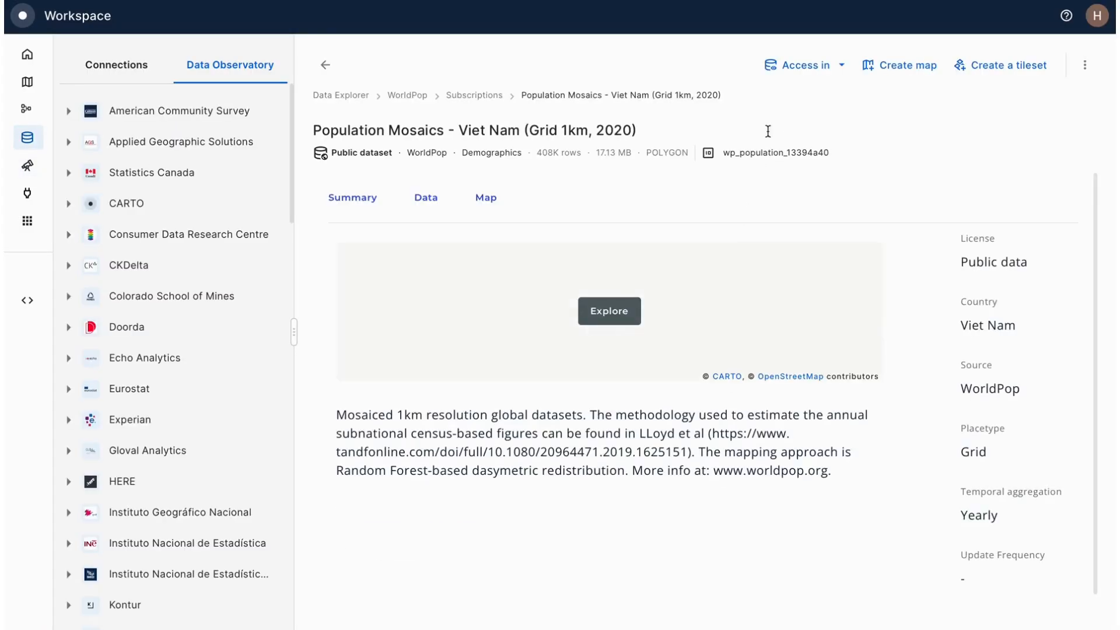
Copy the subscription's sample BigQuery join query, and preview the dataset's rows.
left_click(807, 77)
left_click(774, 122)
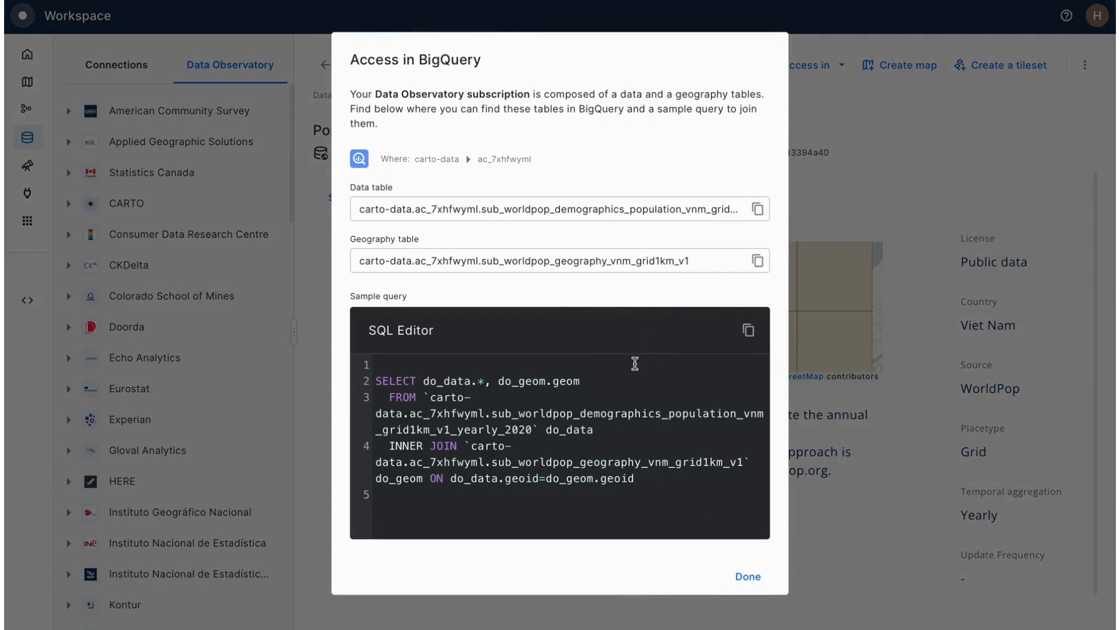
left_click_drag(662, 489, 246, 328)
key("ctrl+c")
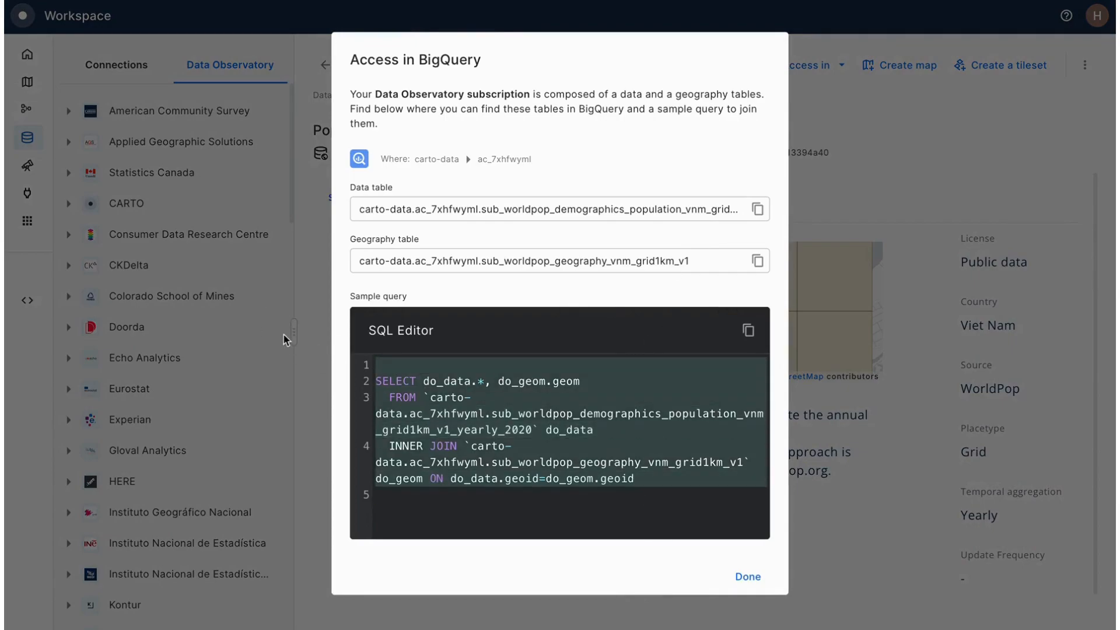
left_click(748, 577)
left_click(423, 200)
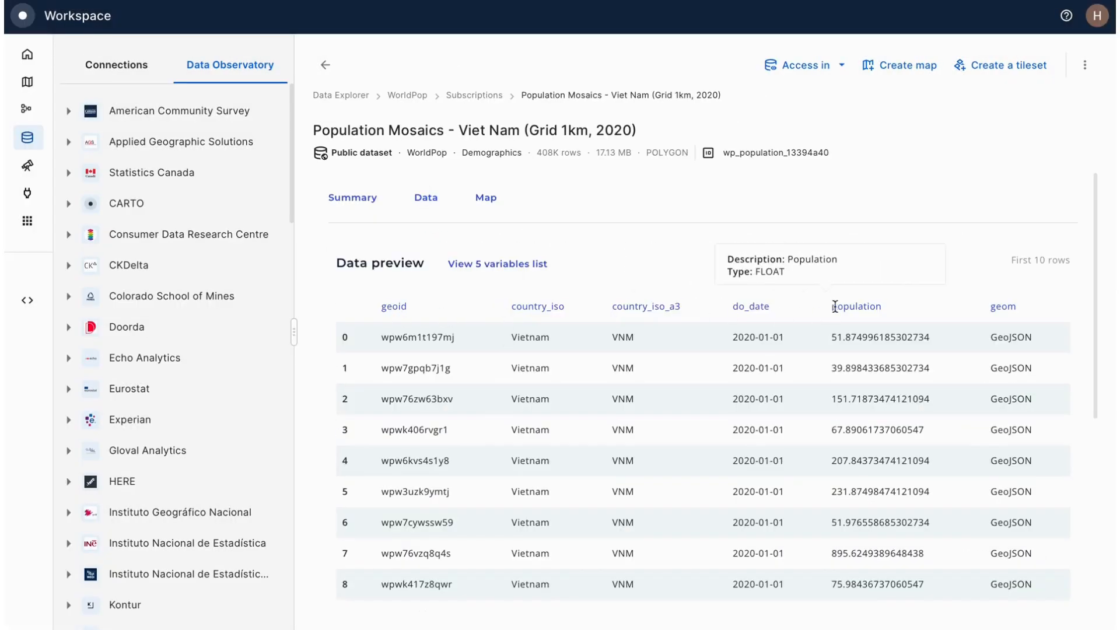
Create a new workflow that uses the CARTO Data Warehouse connection.
left_click(34, 114)
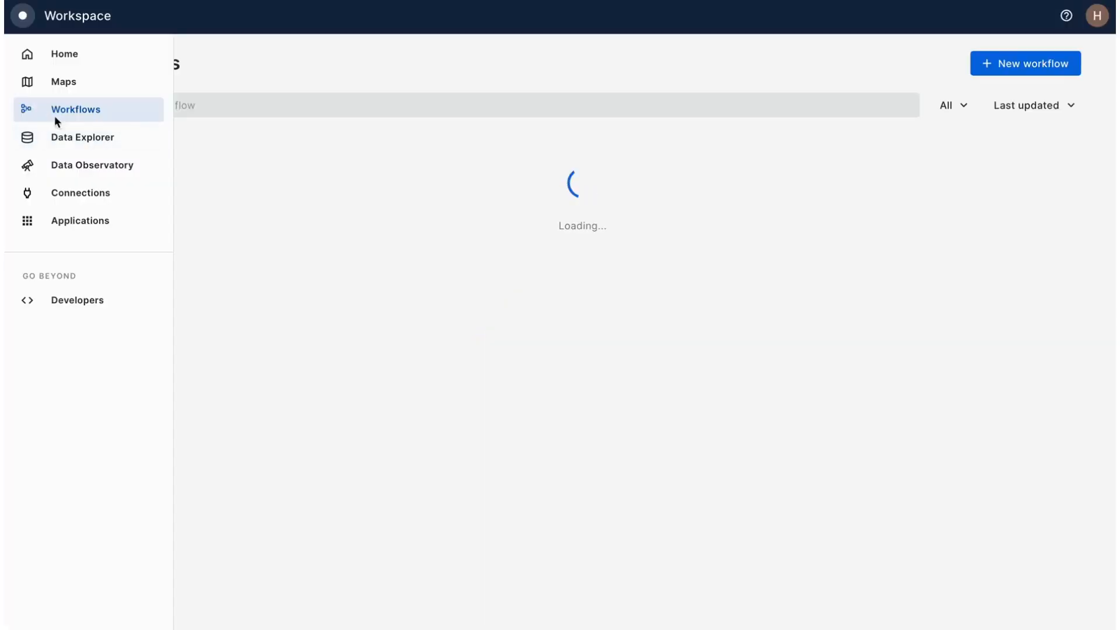
left_click(1008, 68)
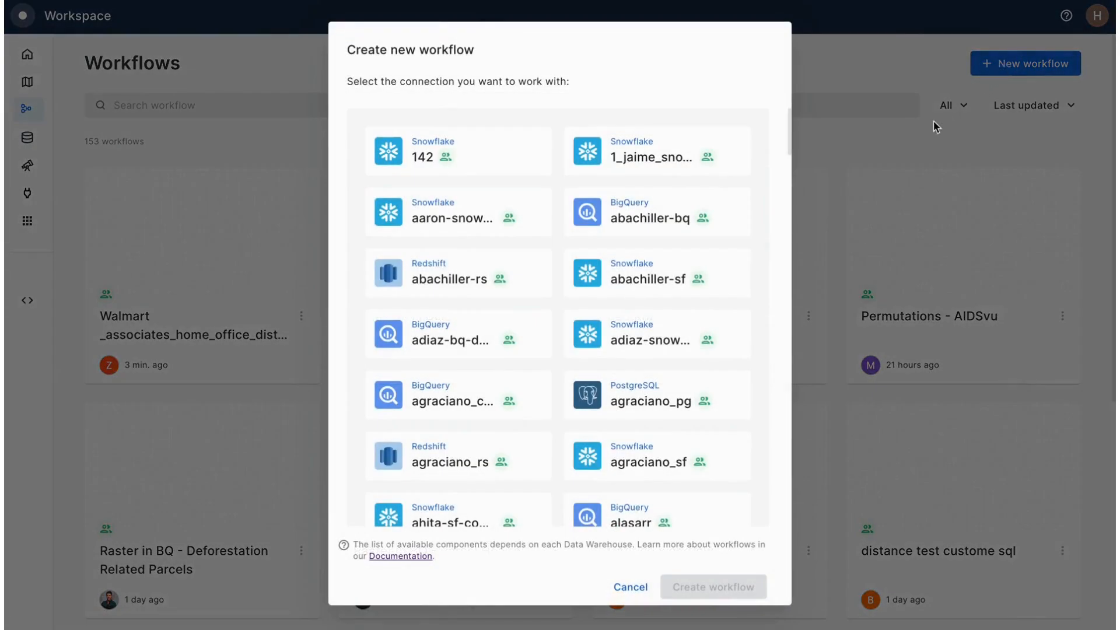
scroll(645, 365, "down", 12)
left_click(537, 405)
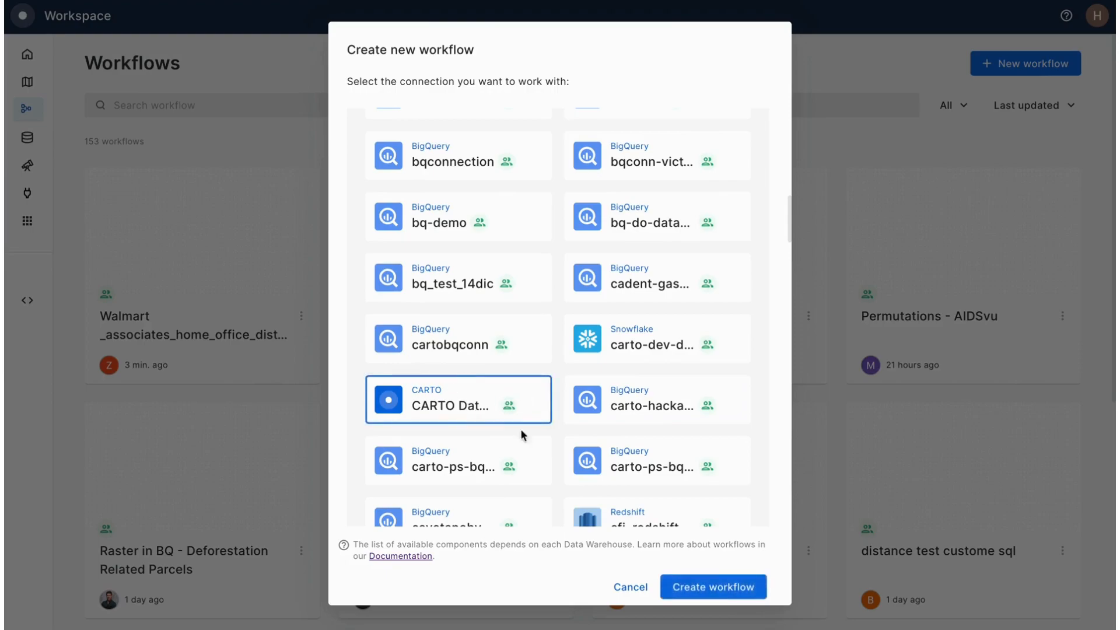
left_click(712, 589)
left_click(217, 242)
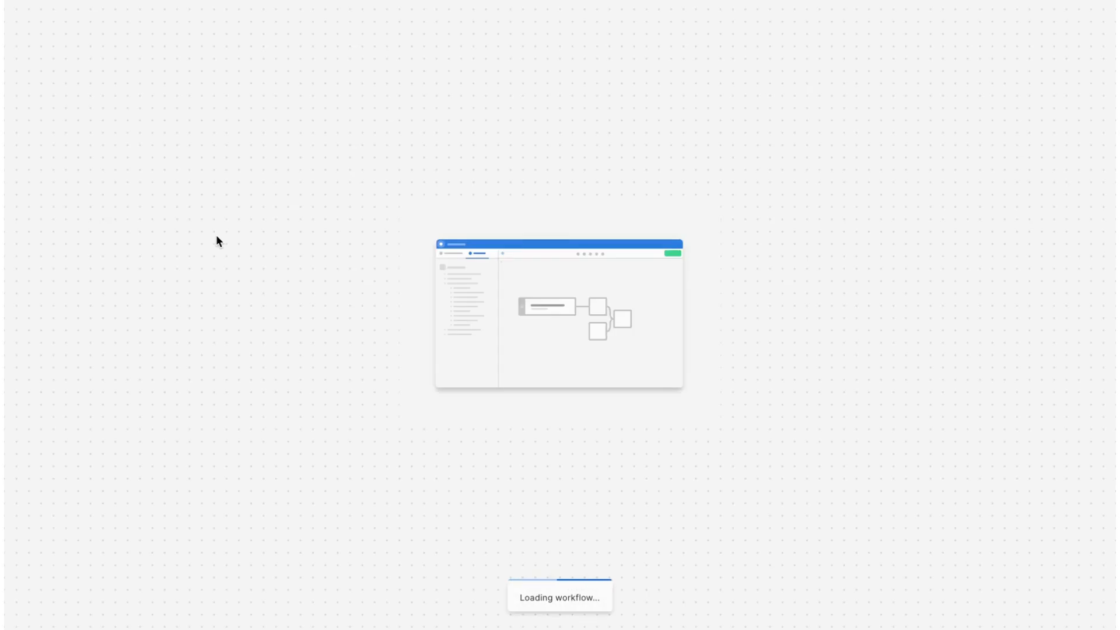
Rename the workflow as Population.
left_click(221, 21)
type("Population")
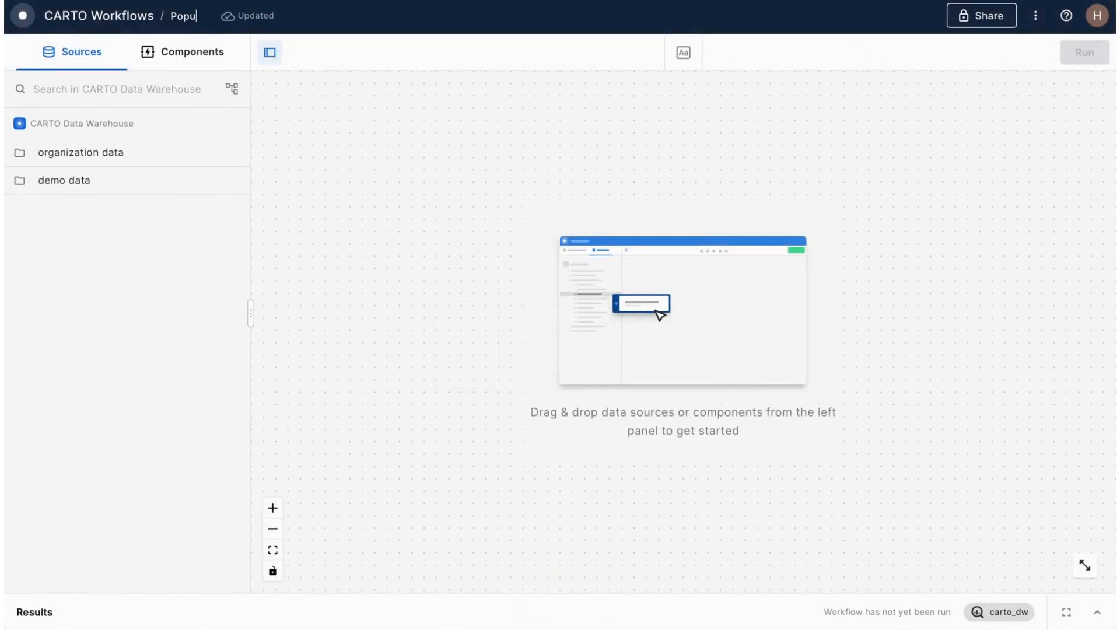
key("Return")
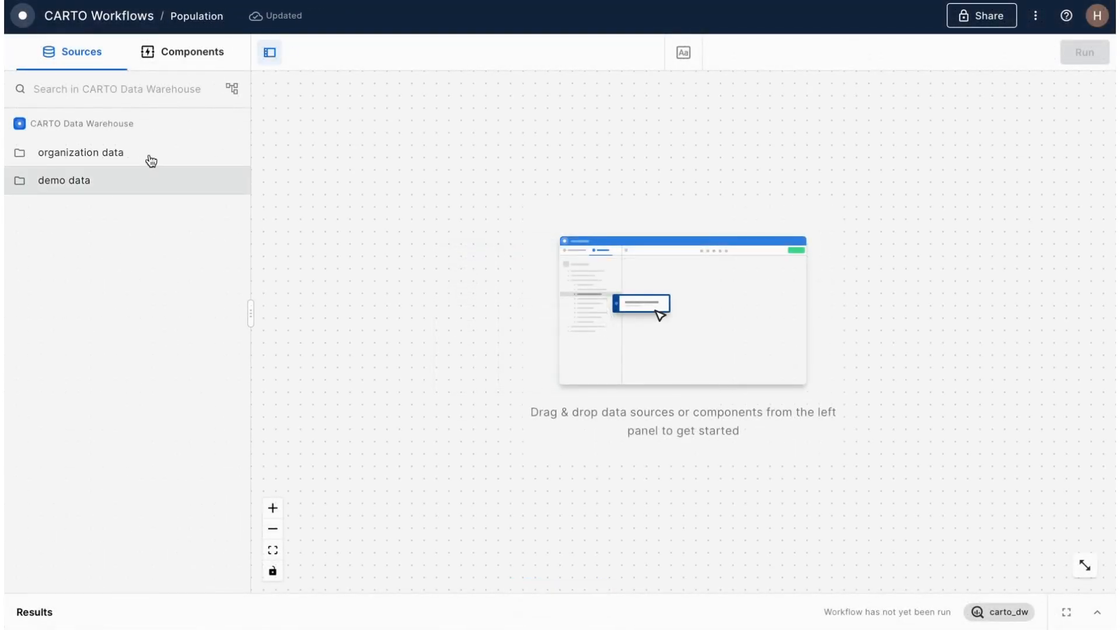
Find the Custom SQL Select component and place it on the empty canvas.
left_click(184, 53)
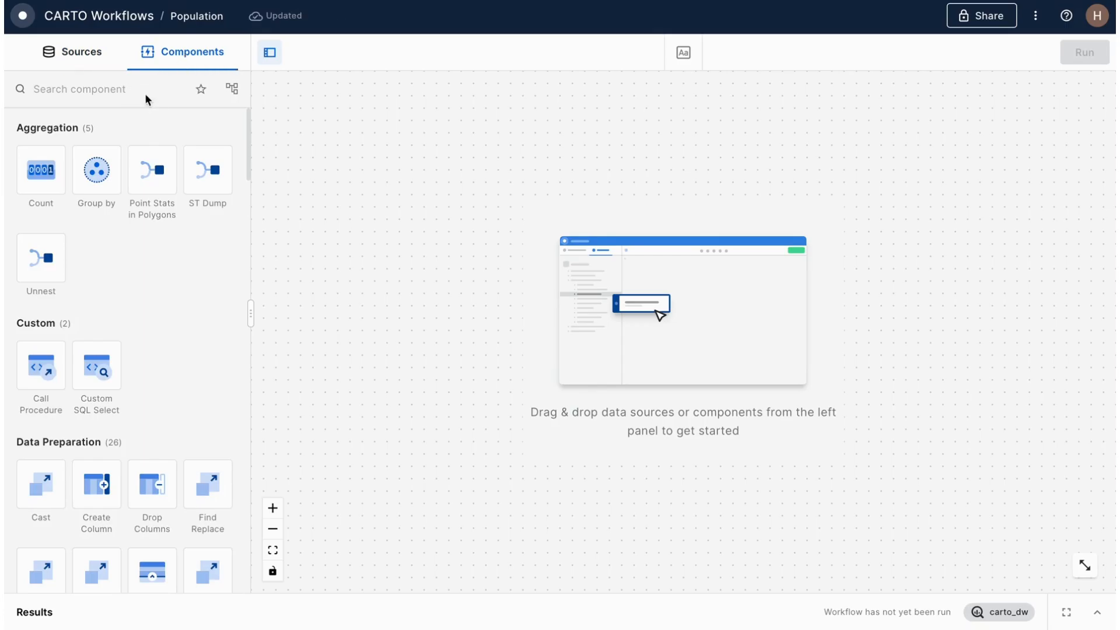
type("custom")
left_click_drag(44, 202, 438, 230)
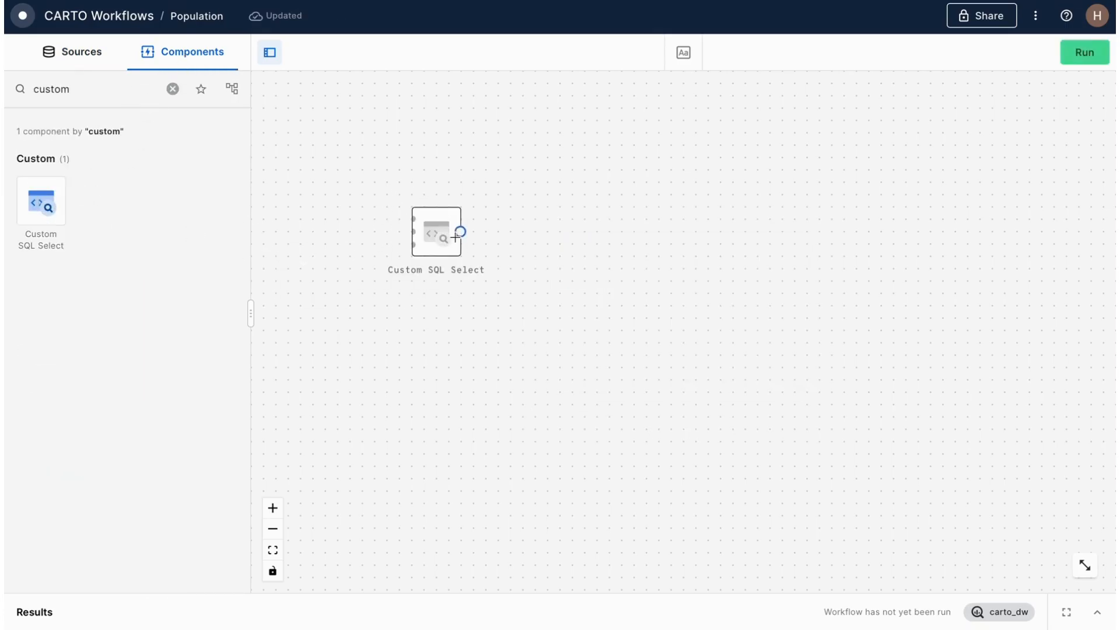
Paste the join query into Custom SQL Select, selecting do_data.population and do_geom.geom where population >=1, and run the workflow.
left_click(439, 236)
left_click(1002, 357)
key("ctrl+v")
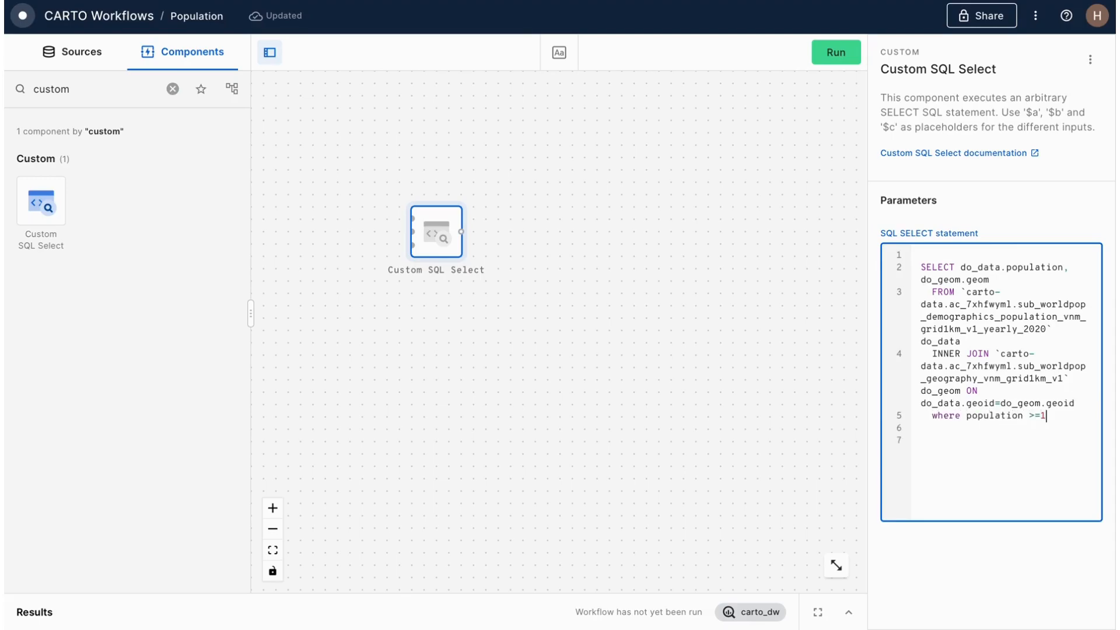
left_click(849, 54)
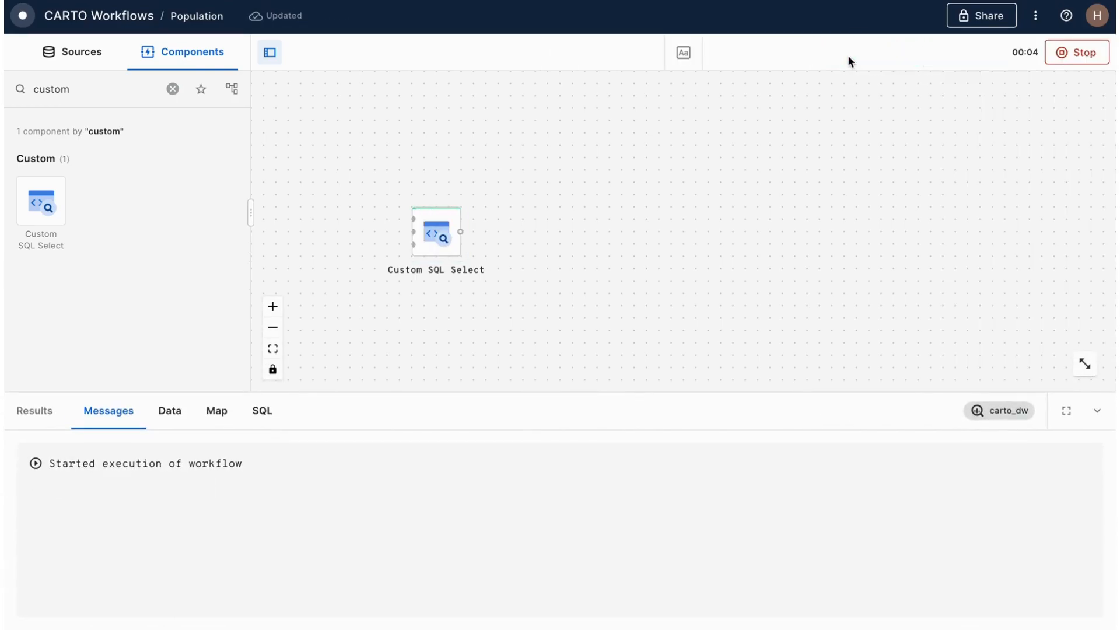
Add an ST Centroid component fed by Custom SQL Select and open its parameters.
type("centrood")
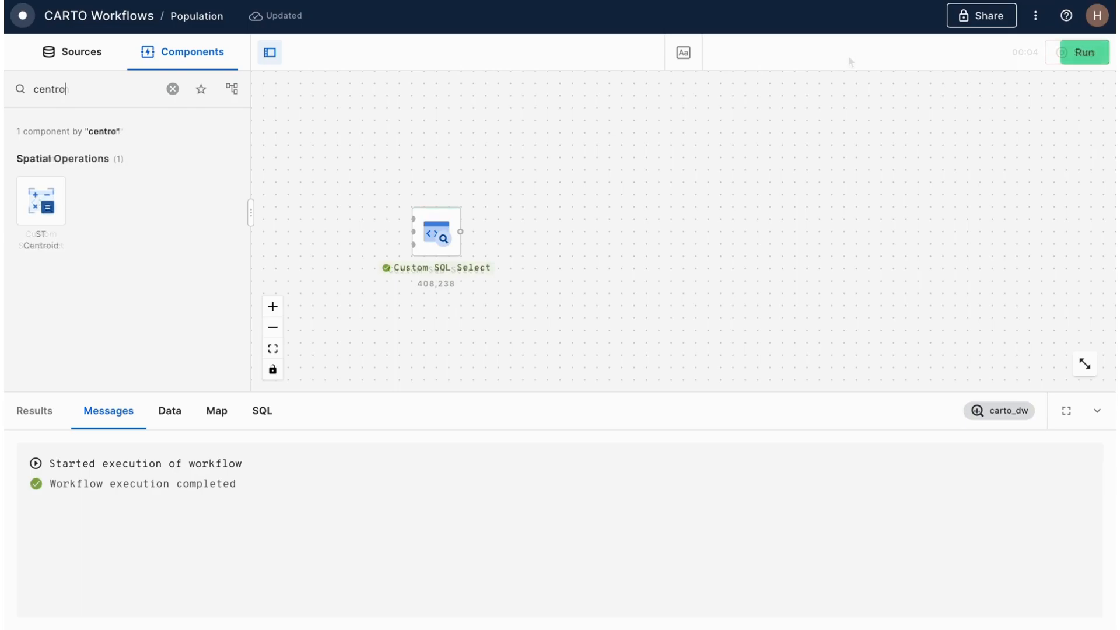
key("BackSpace")
key("BackSpace")
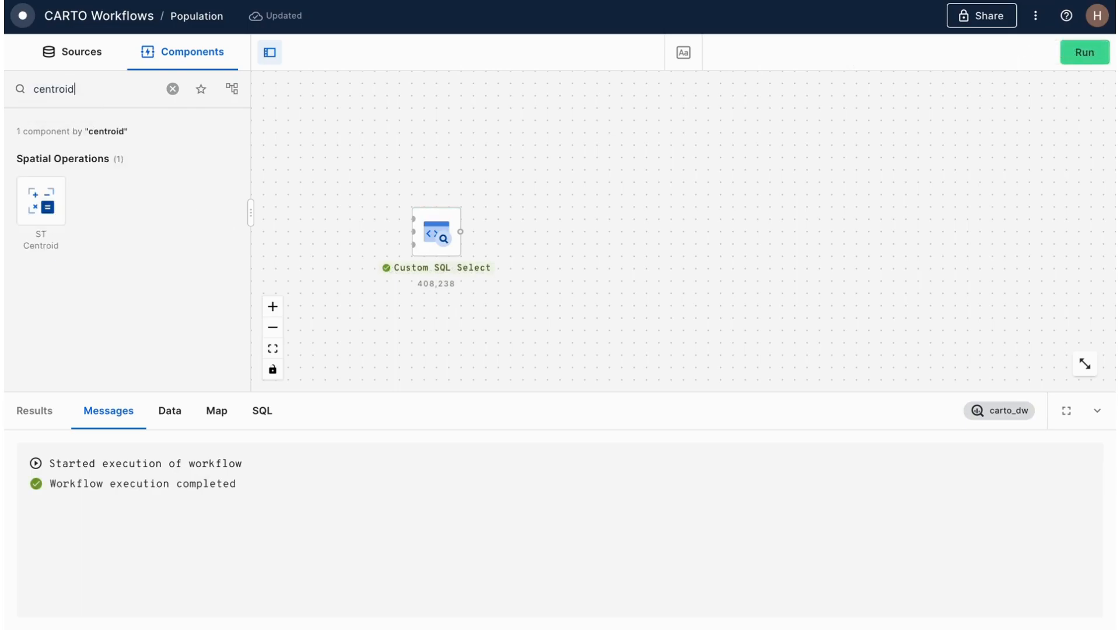
mouse_move(40, 201)
left_mouse_down()
mouse_move(180, 230)
mouse_move(533, 207)
mouse_move(535, 231)
left_mouse_up()
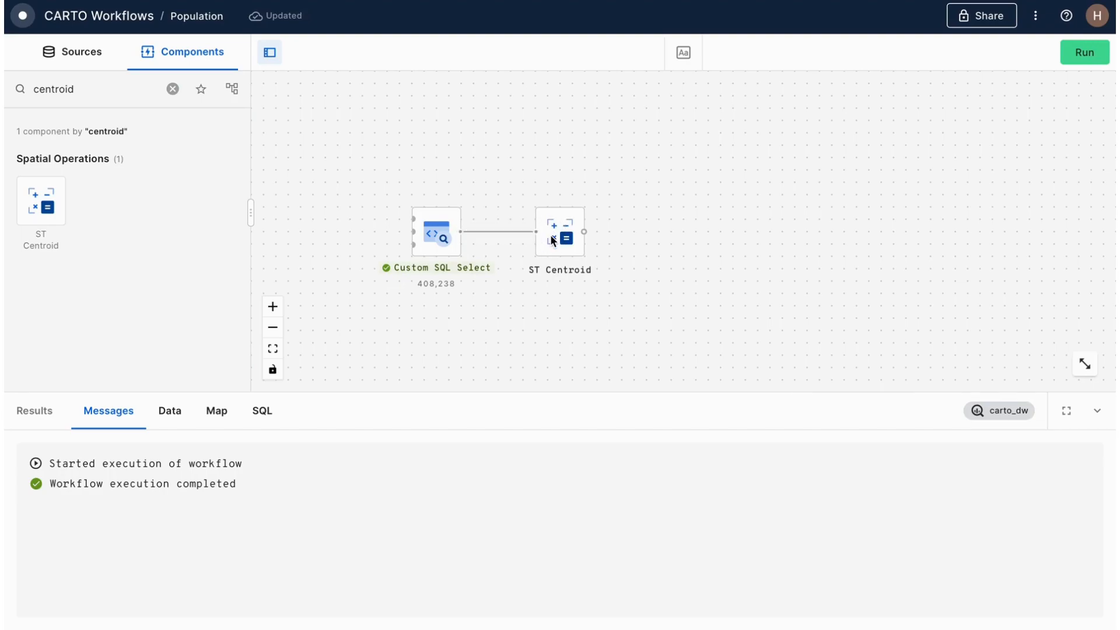
left_click(557, 236)
Add an H3 from GeoPoint component fed by ST Centroid and run the workflow.
left_click(130, 95)
key("BackSpace")
key("BackSpace")
key("BackSpace")
key("BackSpace")
key("BackSpace")
key("BackSpace")
key("BackSpace")
key("BackSpace")
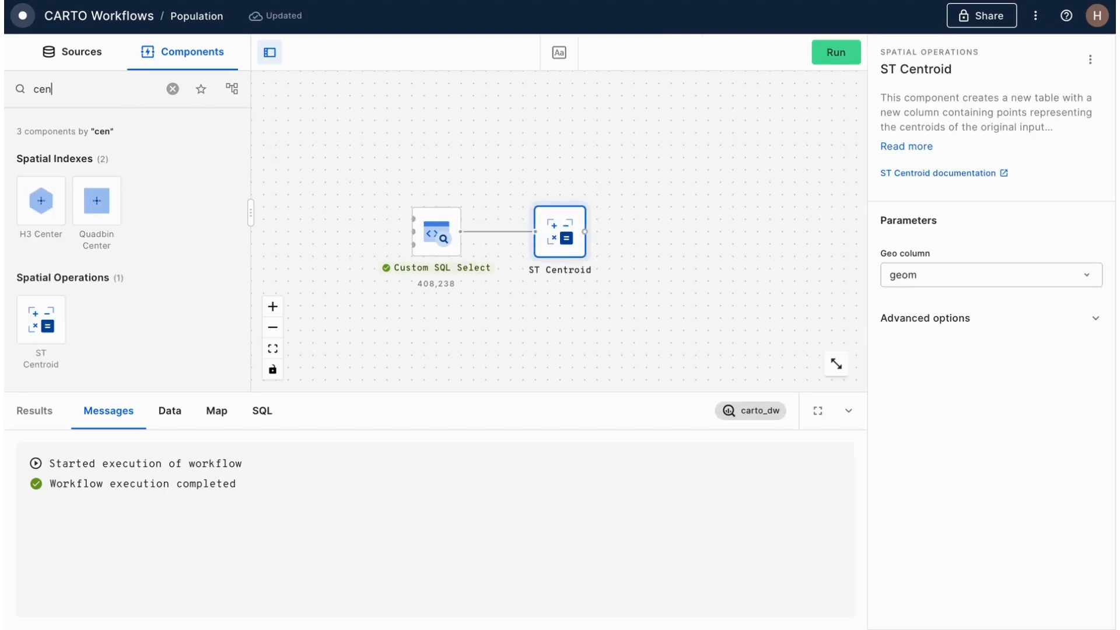
type("h3")
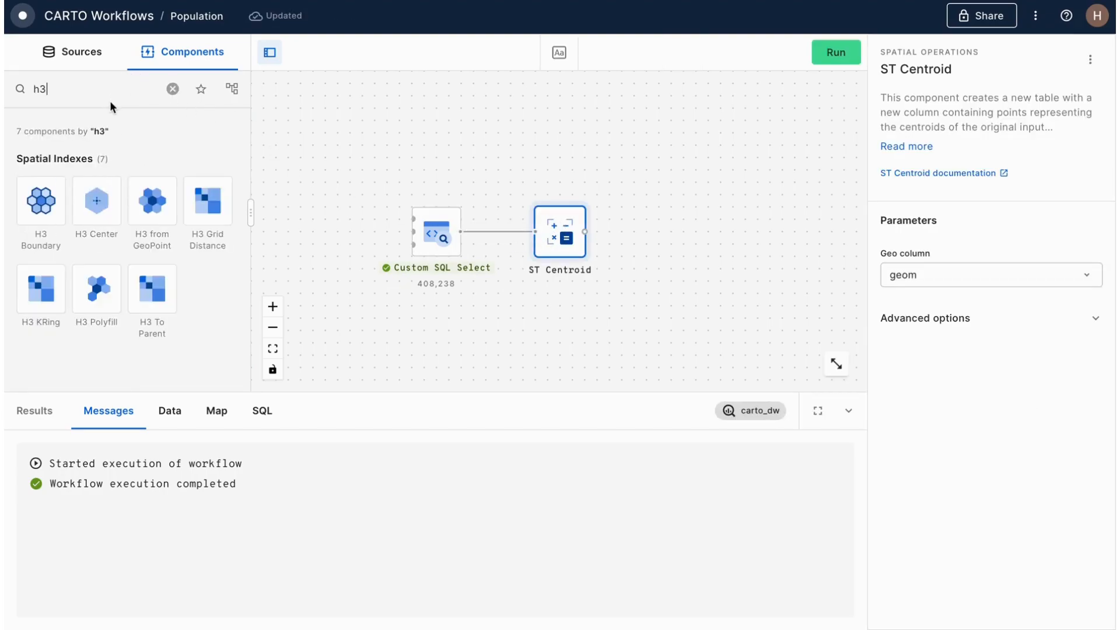
left_click_drag(151, 198, 653, 226)
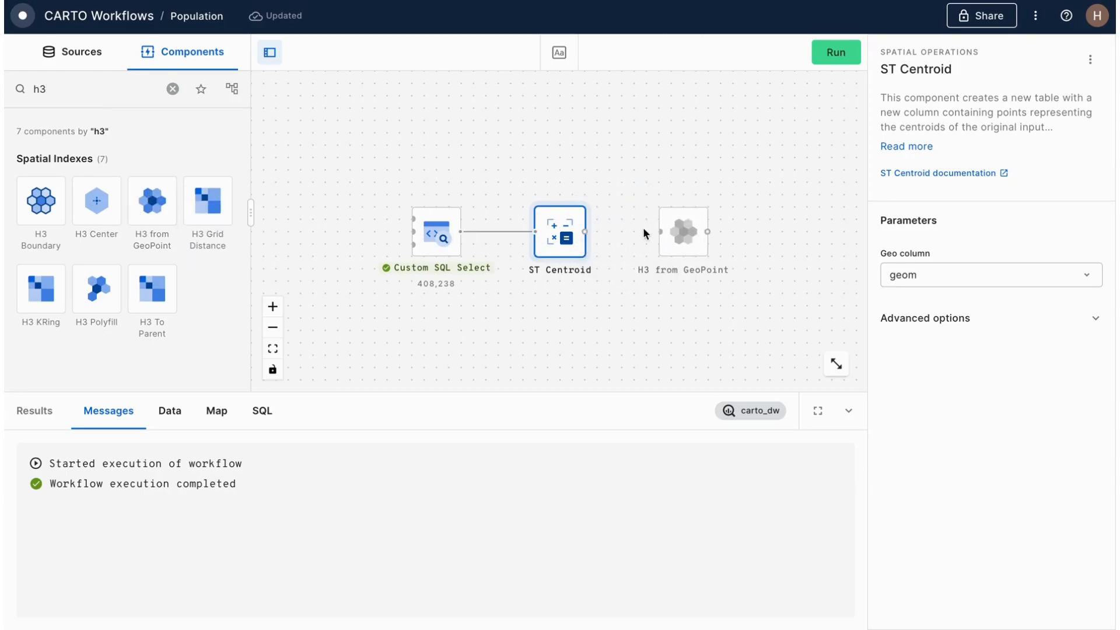
left_click_drag(585, 233, 659, 232)
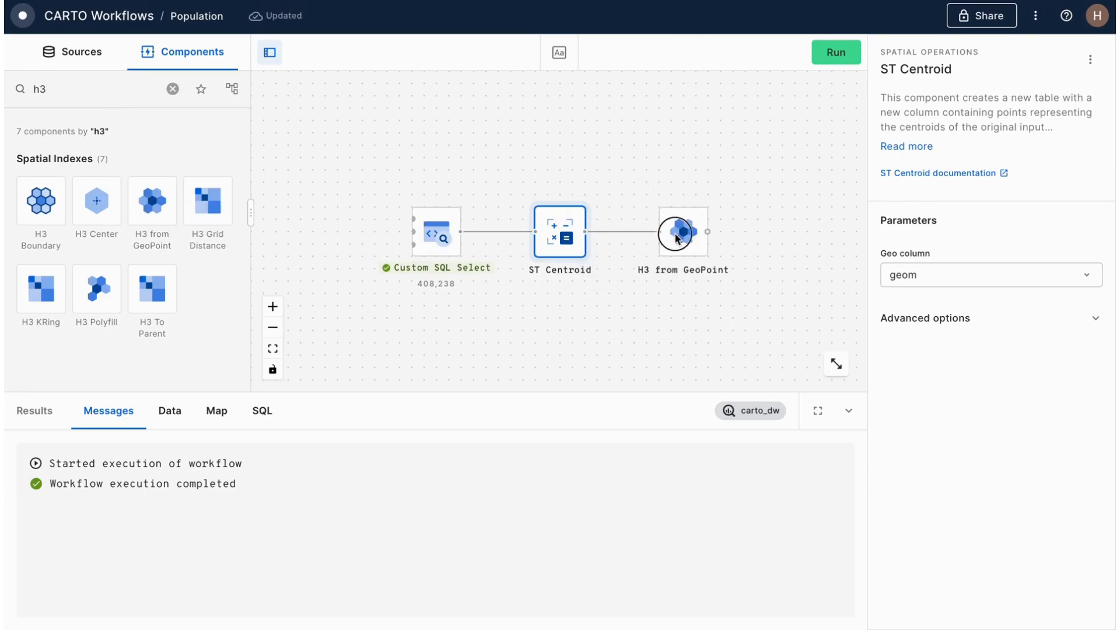
left_click(684, 234)
left_click(829, 52)
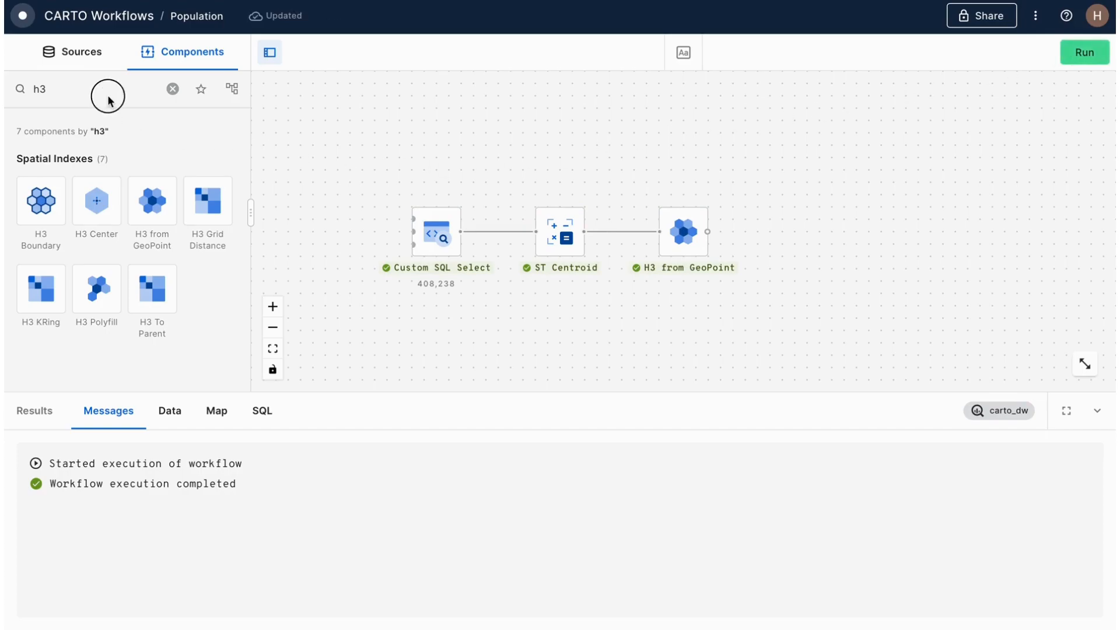
Add a Group by component and connect the H3 from GeoPoint output to it.
left_click(108, 93)
key("BackSpace")
key("BackSpace")
type("group")
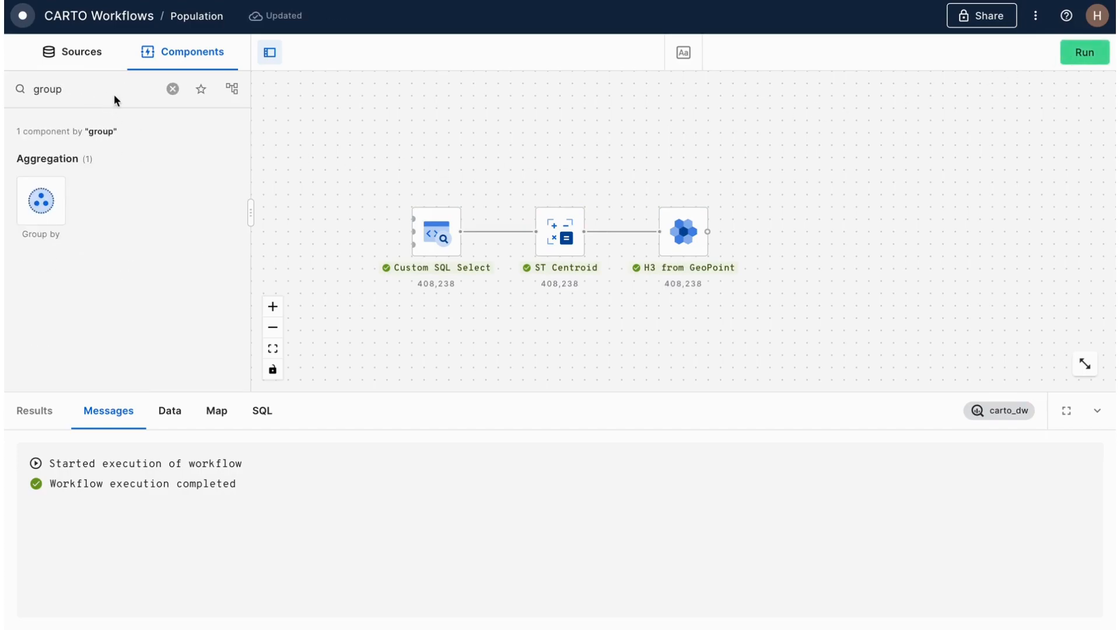
left_click_drag(47, 181, 802, 217)
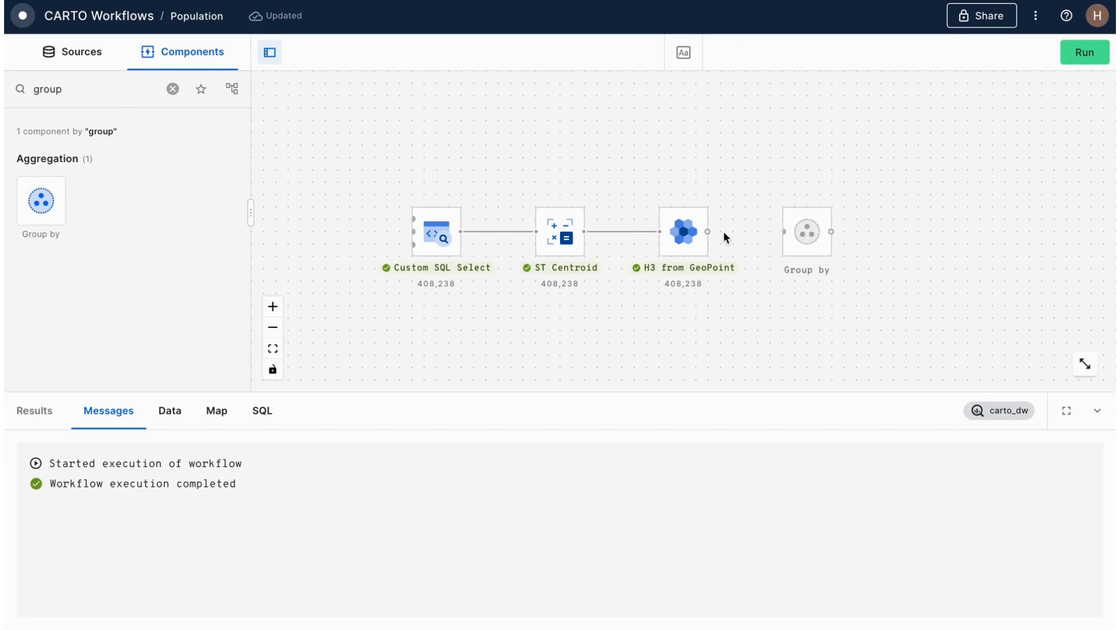
left_click_drag(729, 231, 782, 235)
Configure Group by to group on h3 and aggregate population as sum, and run the workflow.
left_click(796, 235)
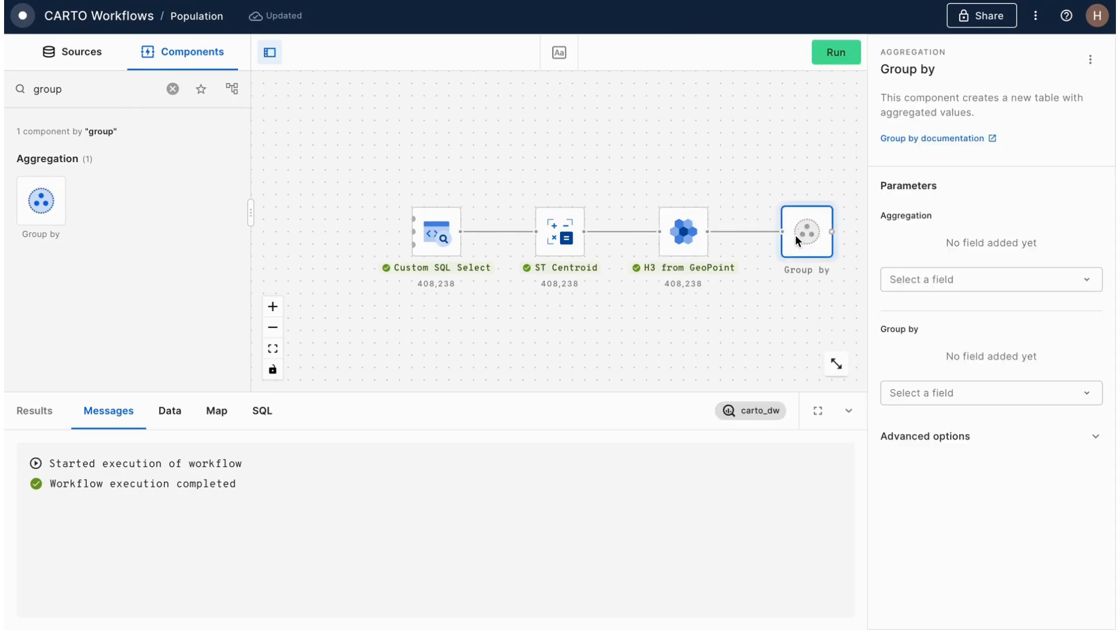
left_click(930, 391)
left_click(929, 425)
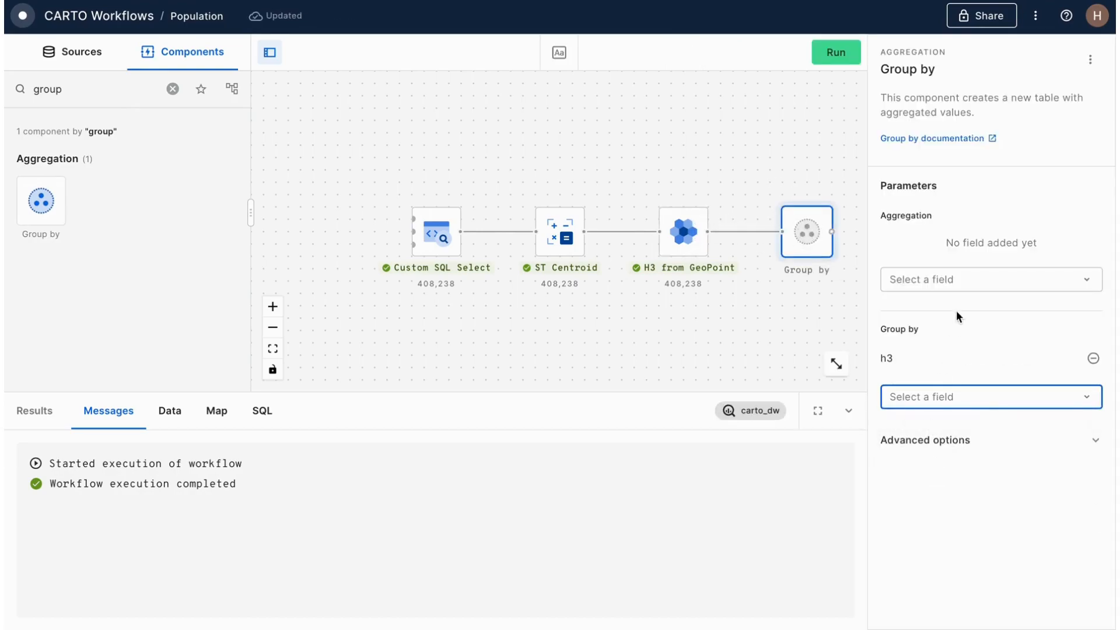
left_click(957, 286)
left_click(933, 362)
left_click(1048, 248)
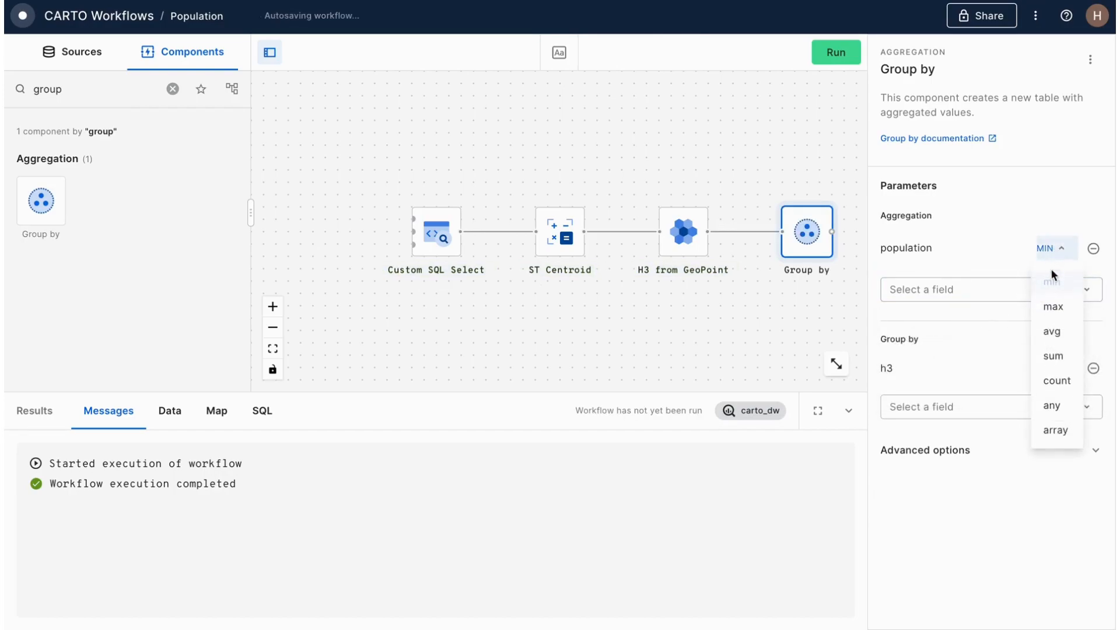
left_click(1053, 357)
left_click(835, 53)
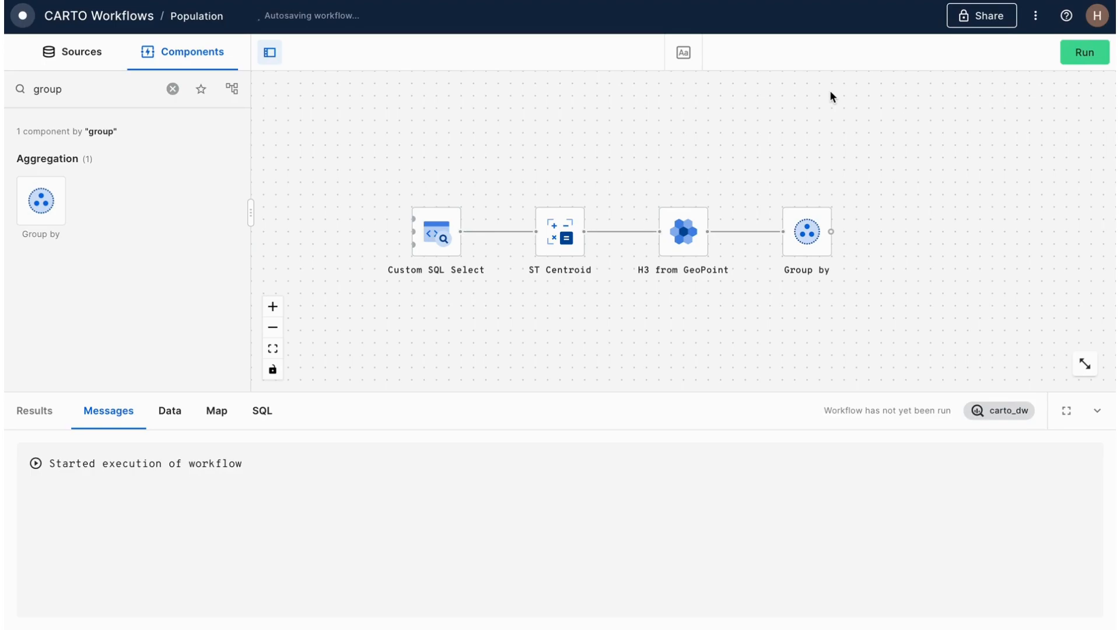
Preview the Group by output as a table and on a map, and create a Builder map from it.
left_click(807, 232)
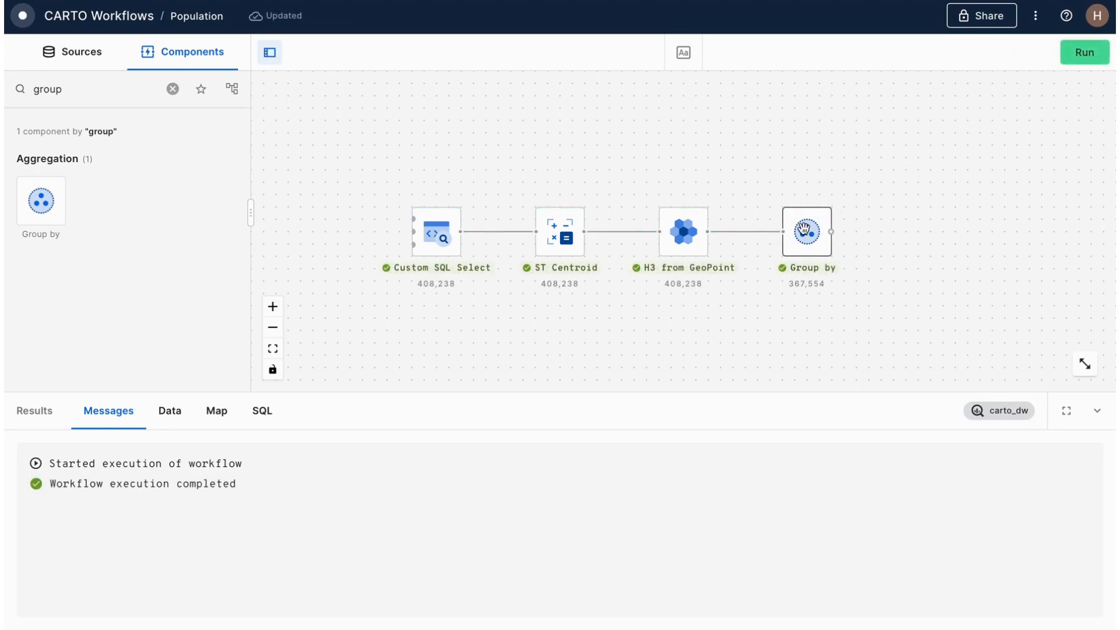
left_click(165, 422)
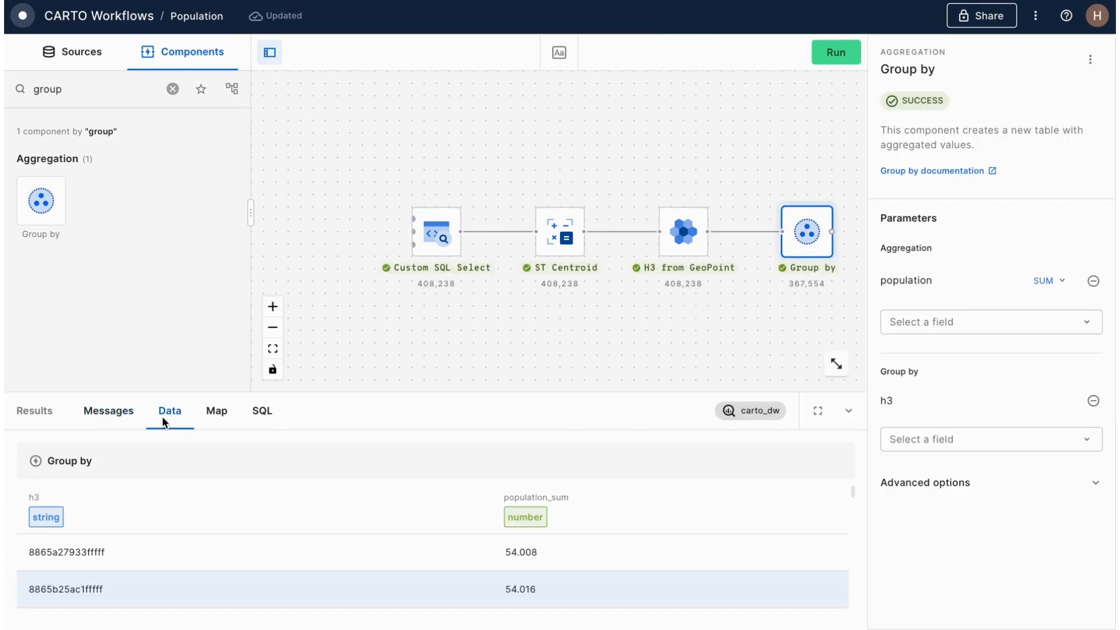
left_click(217, 411)
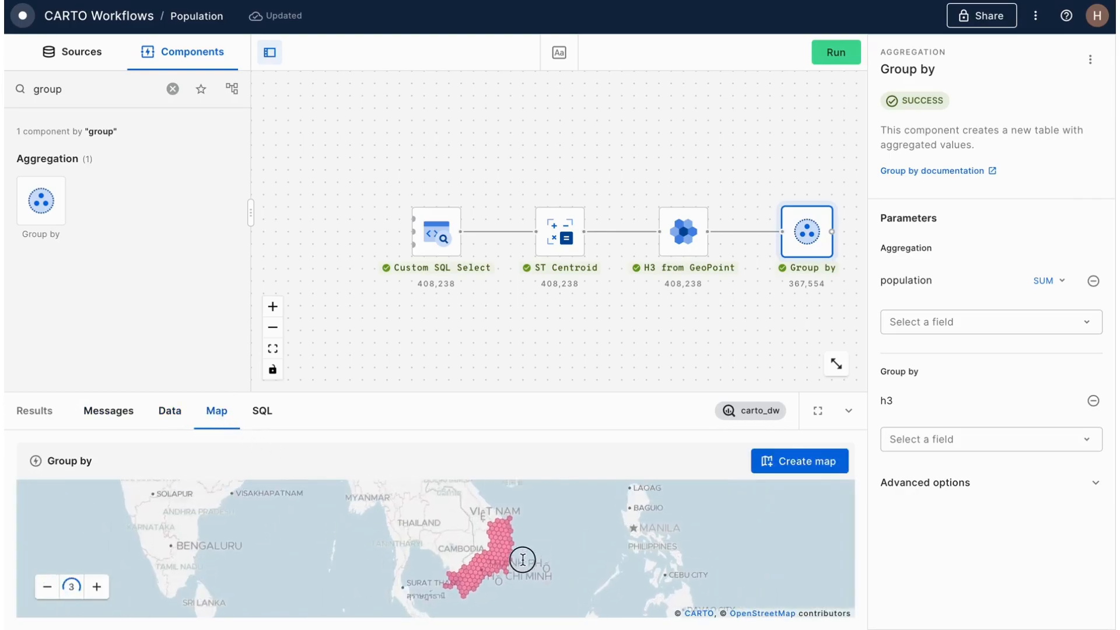
left_click(799, 461)
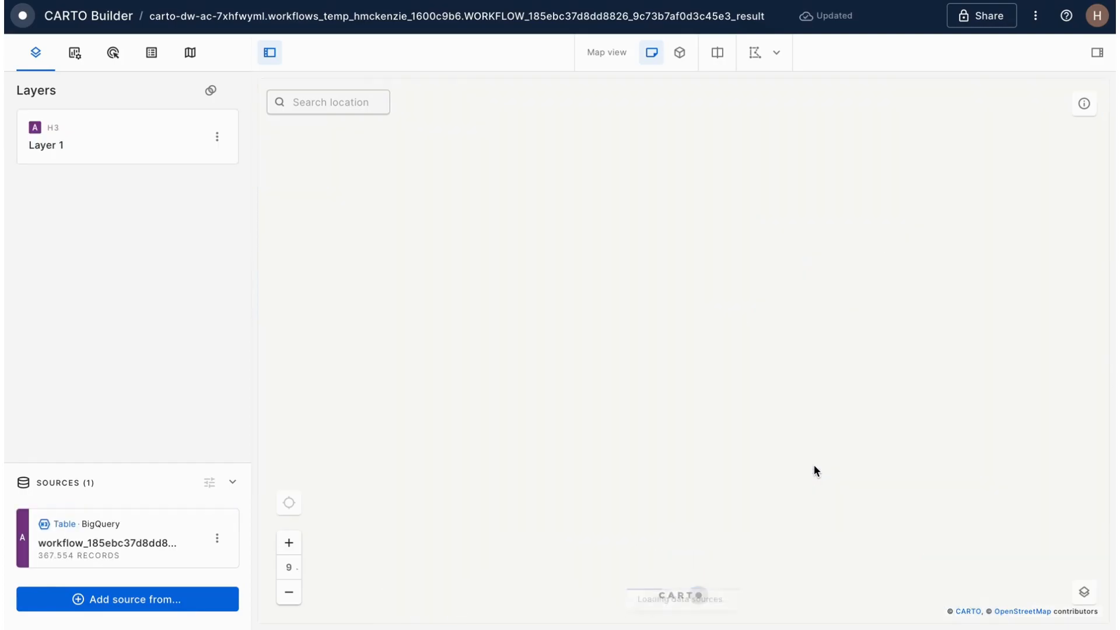
Set Layer 1's H3 resolution to 6 and turn off its stroke color.
scroll(814, 465, "down", 5)
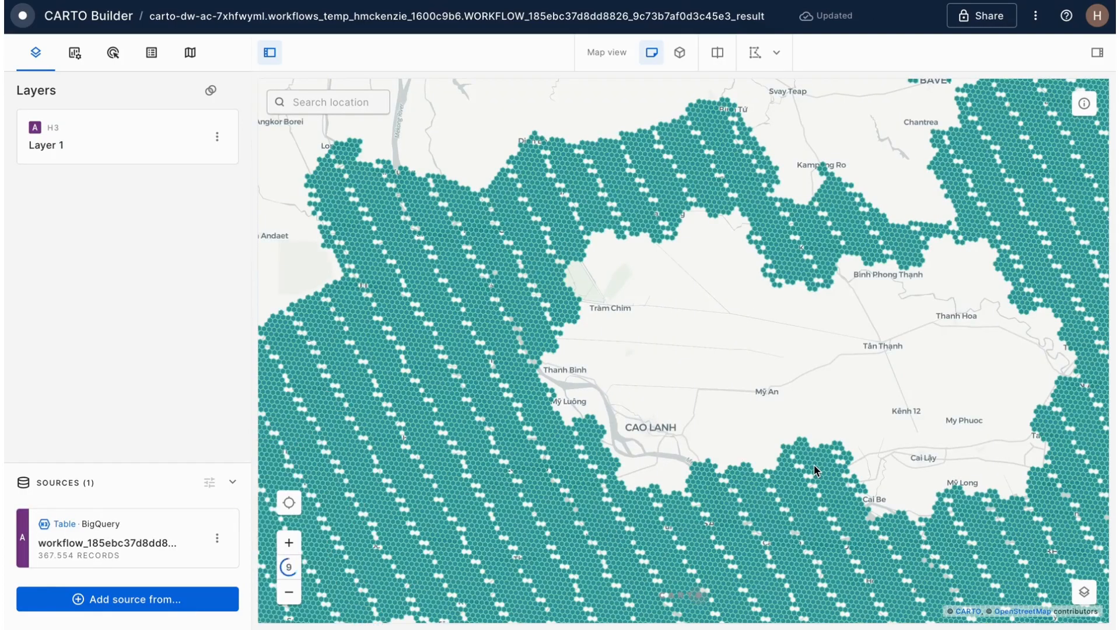
scroll(814, 464, "down", 2)
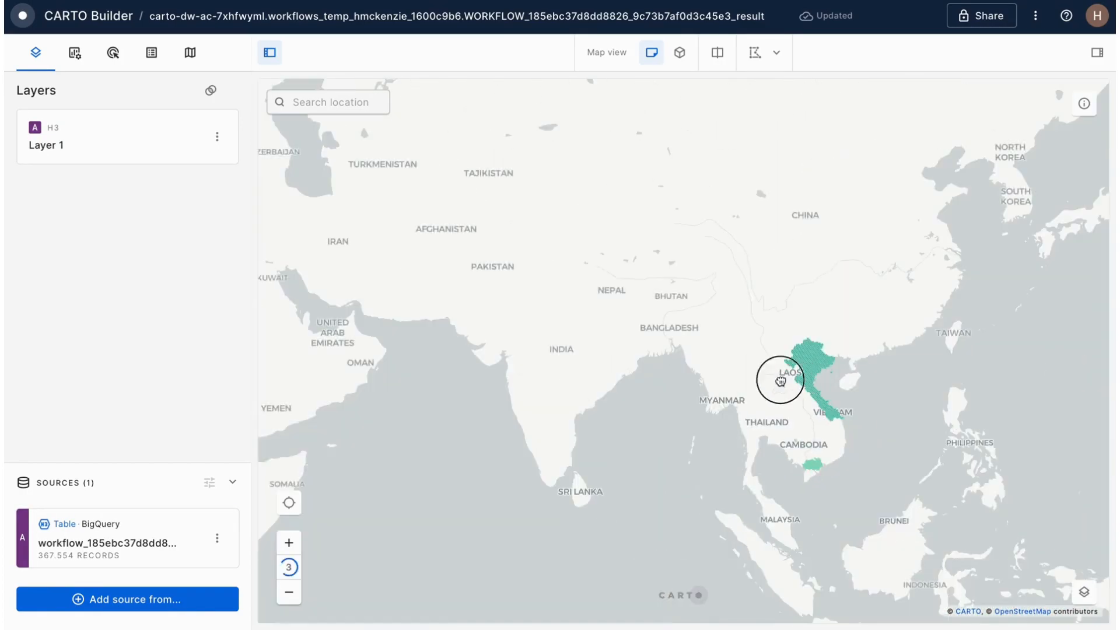
left_click_drag(780, 380, 740, 378)
scroll(812, 435, "up", 3)
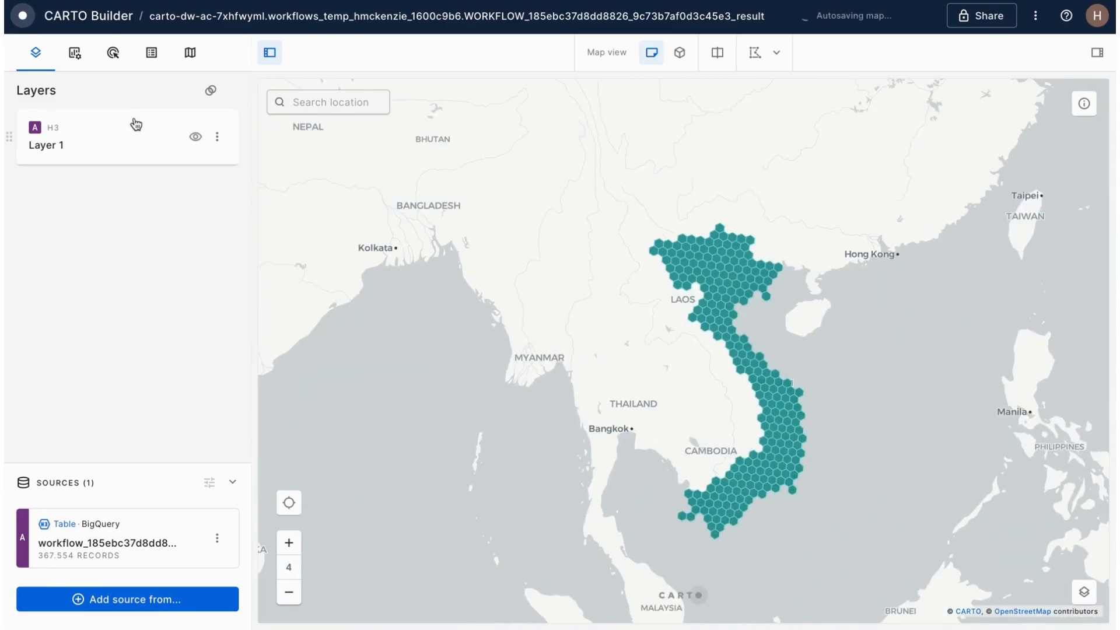
left_click(135, 122)
left_click_drag(126, 532, 176, 533)
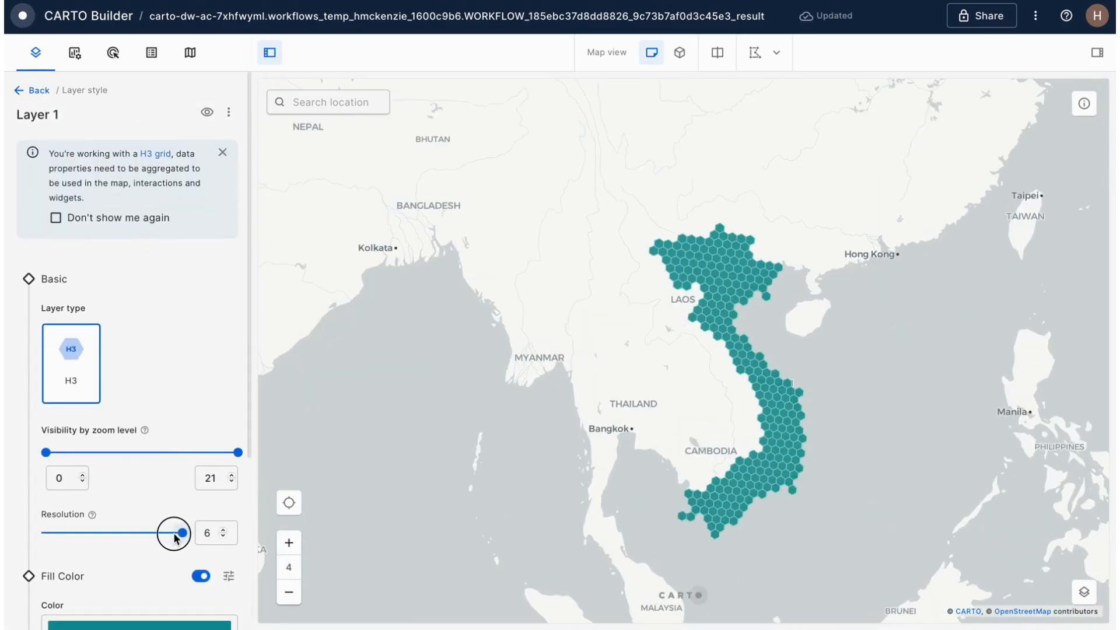
scroll(162, 357, "down", 3)
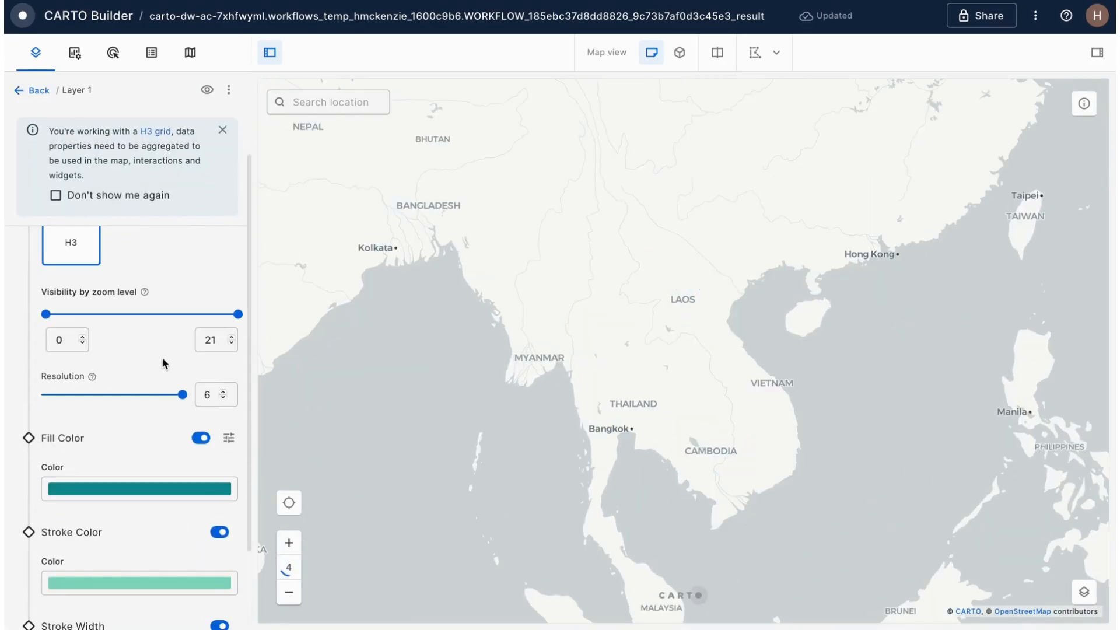
left_click(220, 534)
Color Layer 1's fill by the AVG of Population_sum.
left_click(228, 442)
scroll(140, 420, "down", 2)
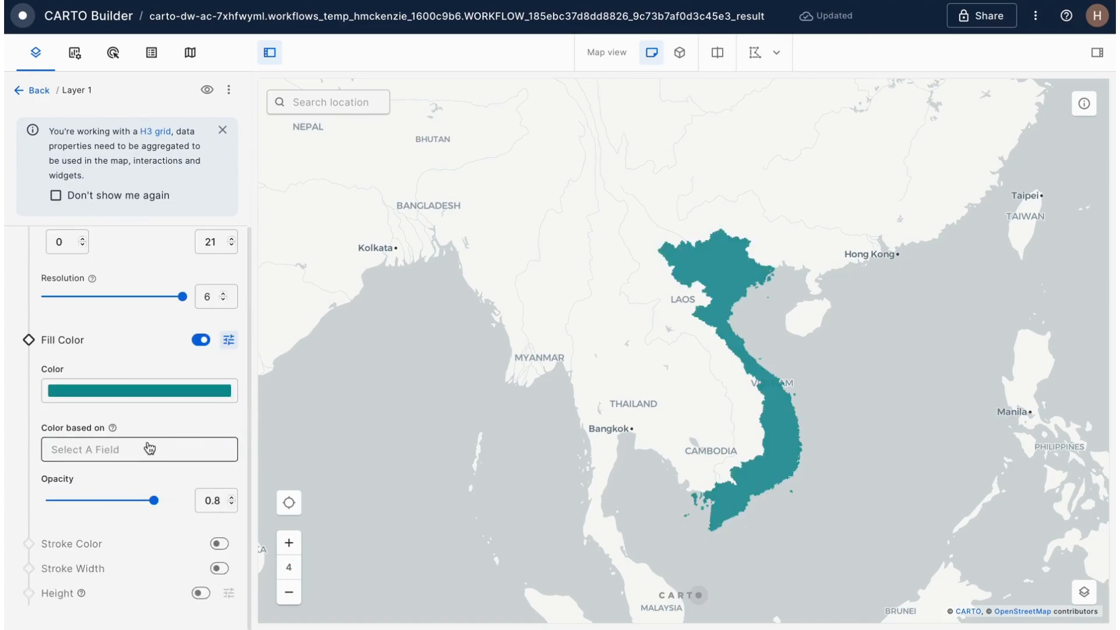
left_click(141, 450)
mouse_move(157, 520)
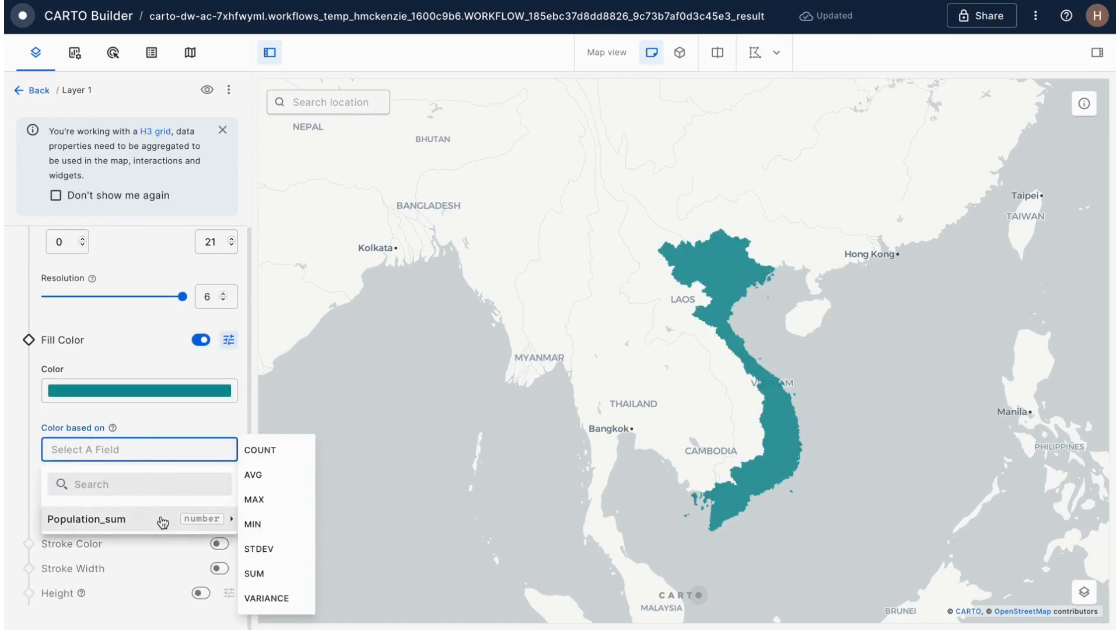
left_click(283, 477)
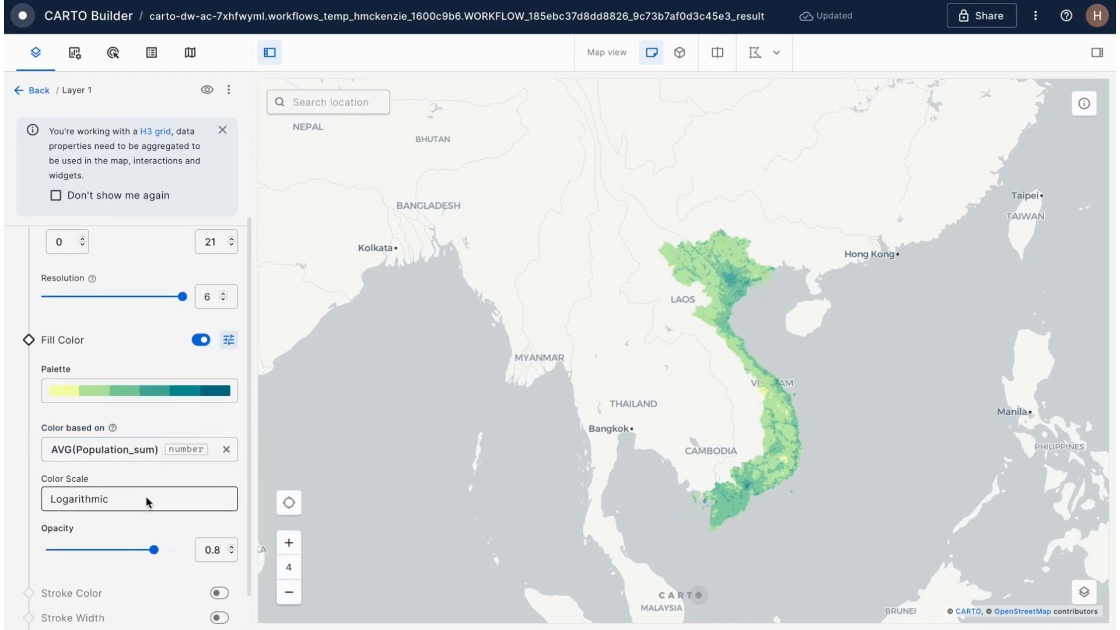
Change the fill's color scale classification method to Quantile.
left_click(145, 496)
left_click(165, 292)
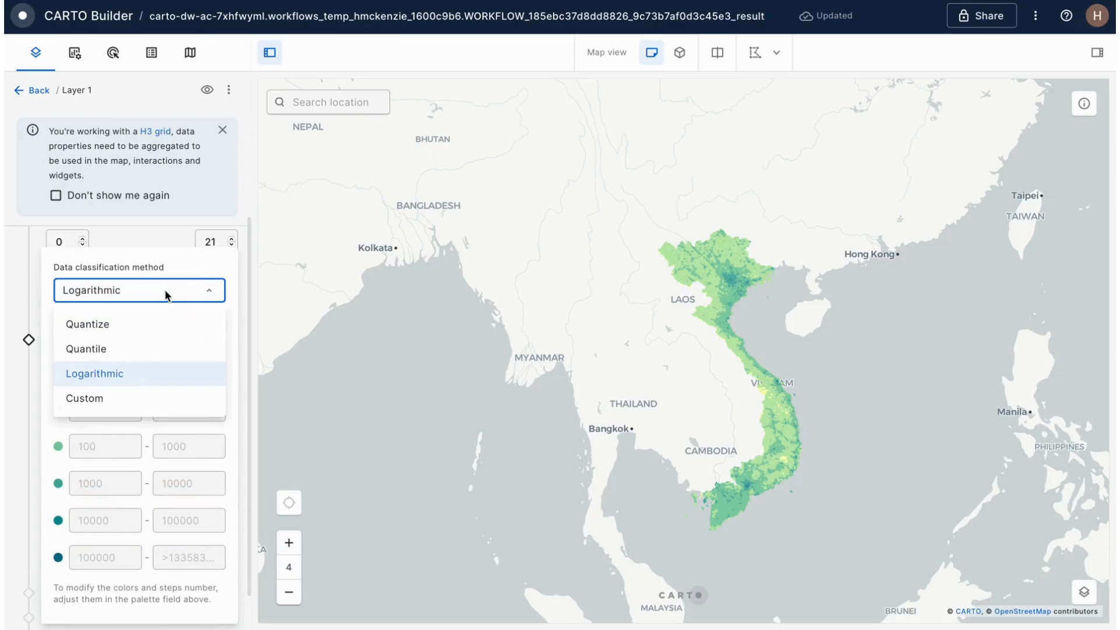
left_click(130, 347)
left_click(716, 386)
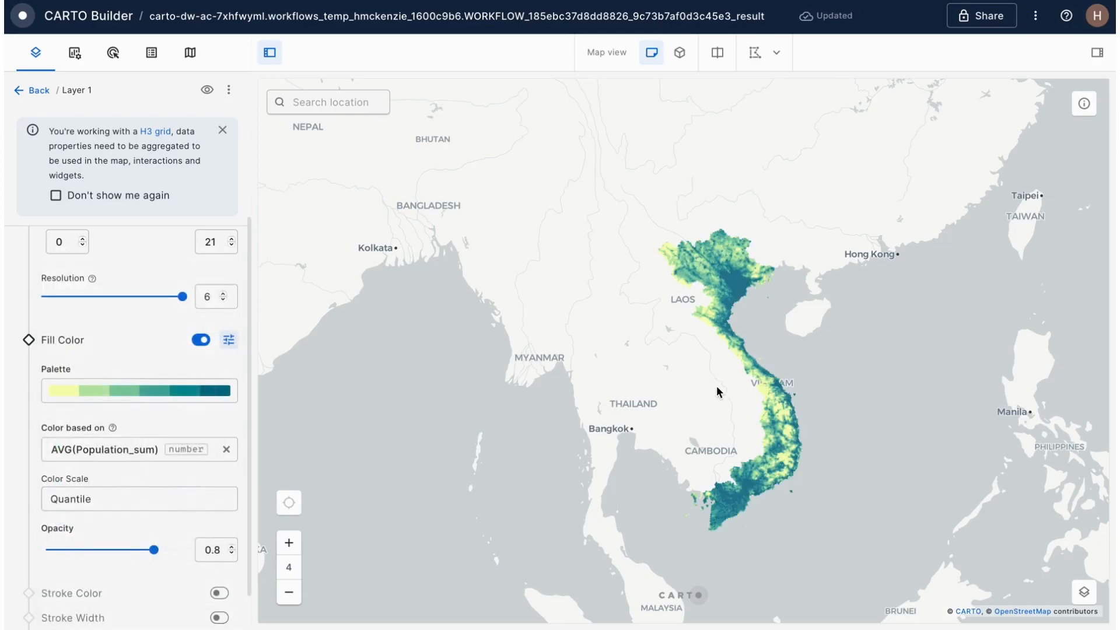
Switch the map to 3D view and enable Layer 1's height based on the AVG of Population_sum.
scroll(718, 388, "up", 2)
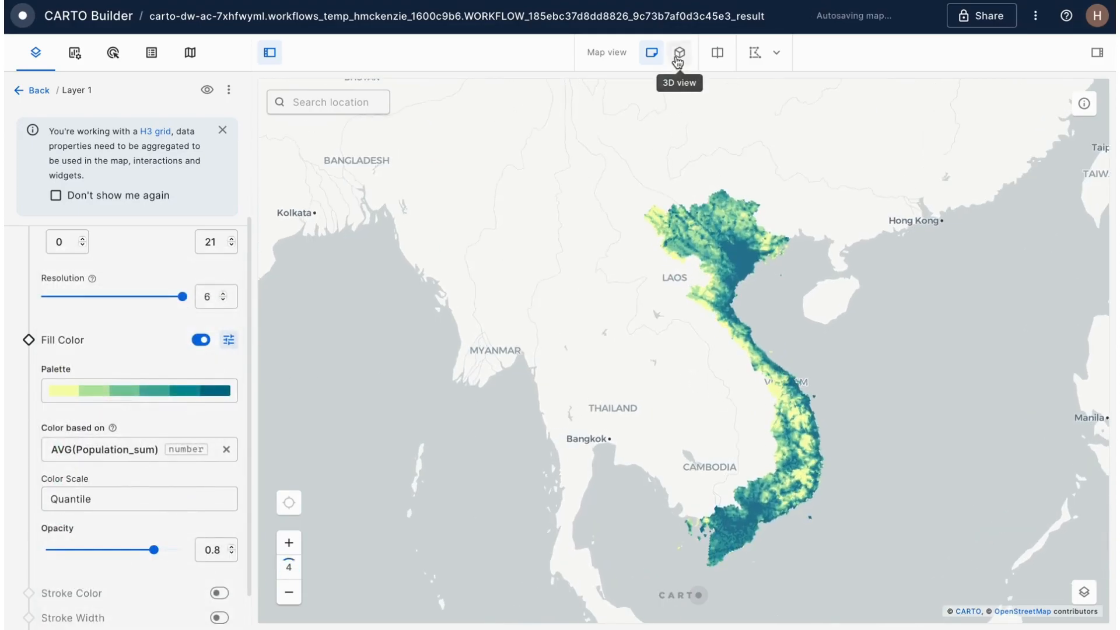
left_click(679, 56)
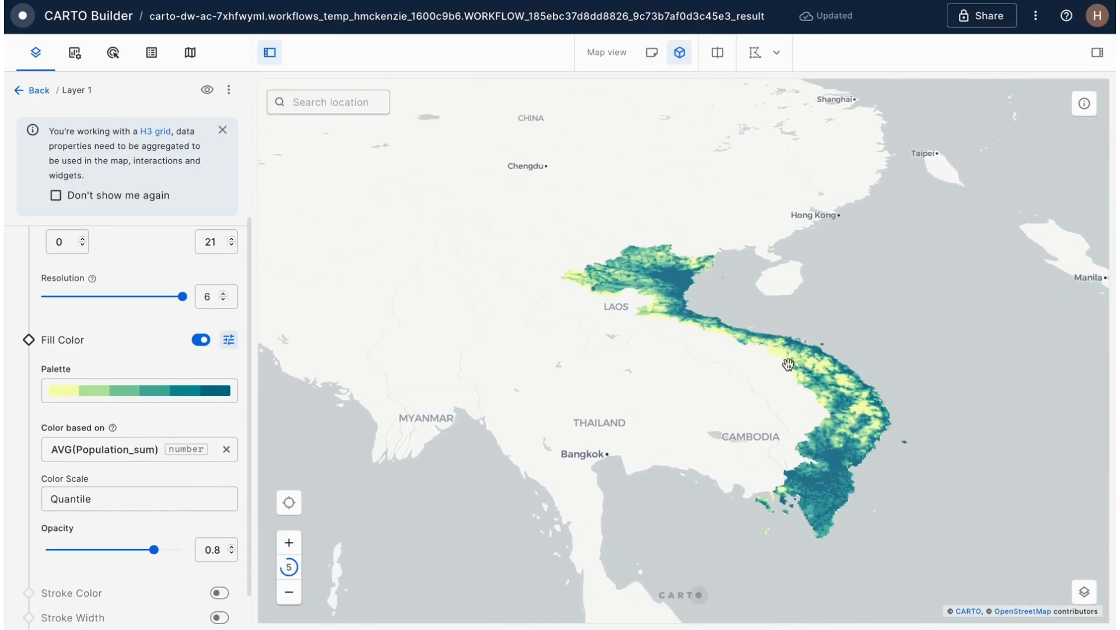
scroll(158, 499, "down", 1)
left_click(201, 593)
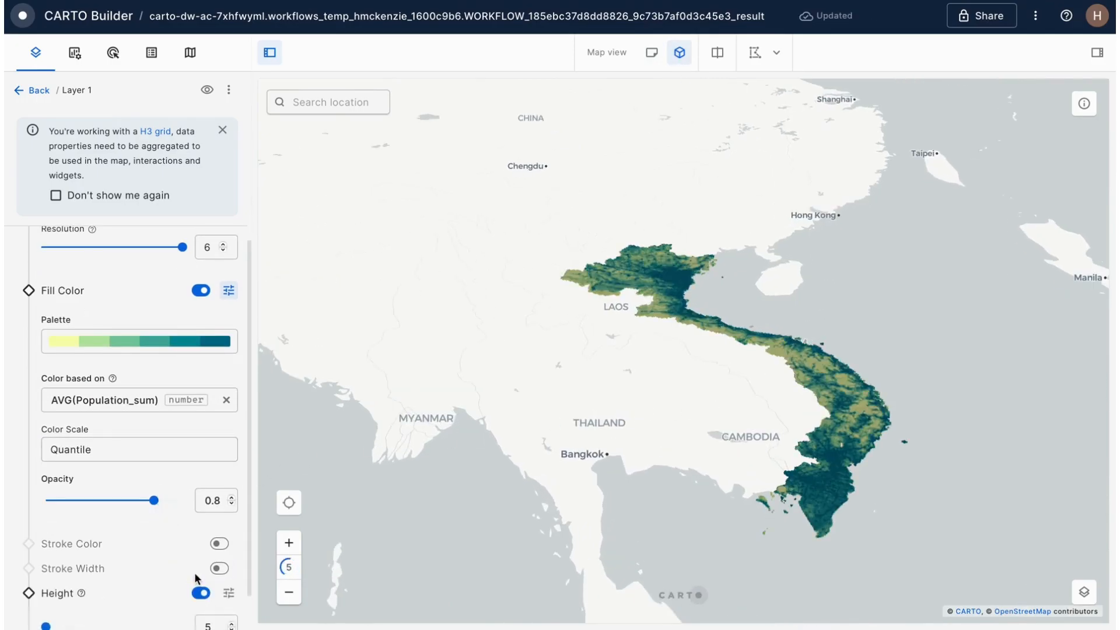
left_click(168, 543)
mouse_move(230, 613)
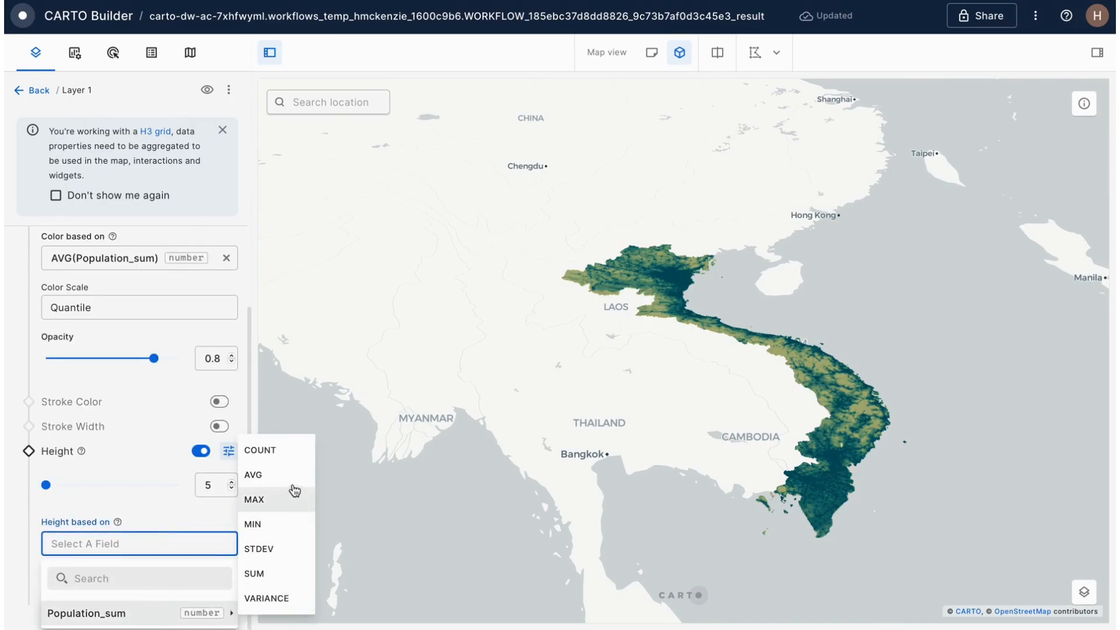
left_click(281, 471)
Raise Layer 1's height value to its maximum and inspect the extruded columns from another angle.
left_click_drag(770, 453, 543, 479)
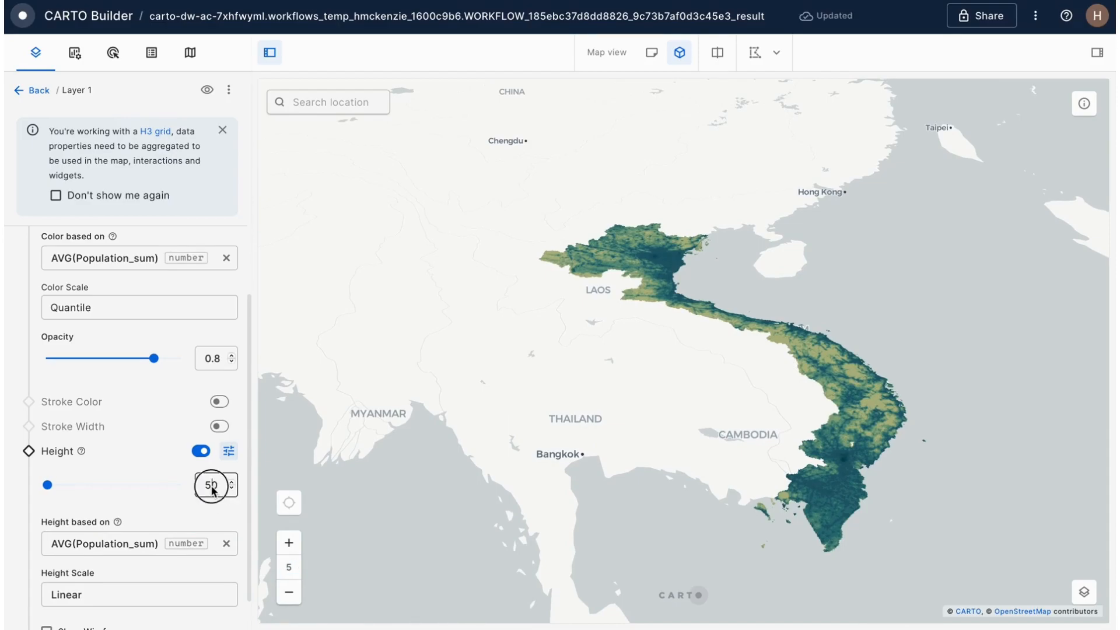
type("0")
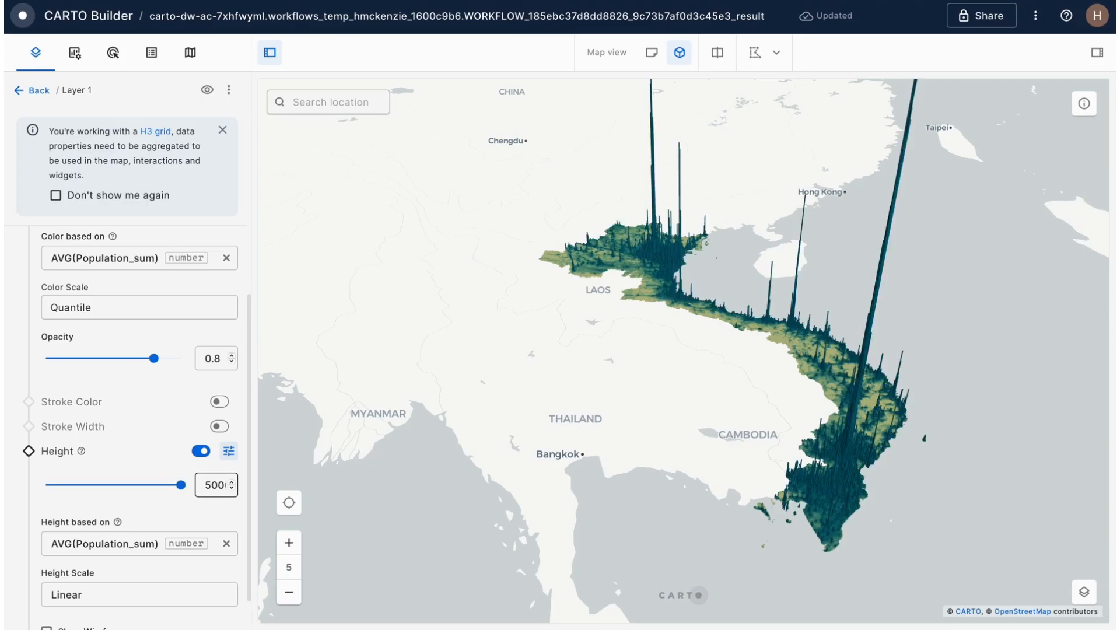
left_click_drag(404, 369, 492, 374)
left_click_drag(664, 385, 773, 378)
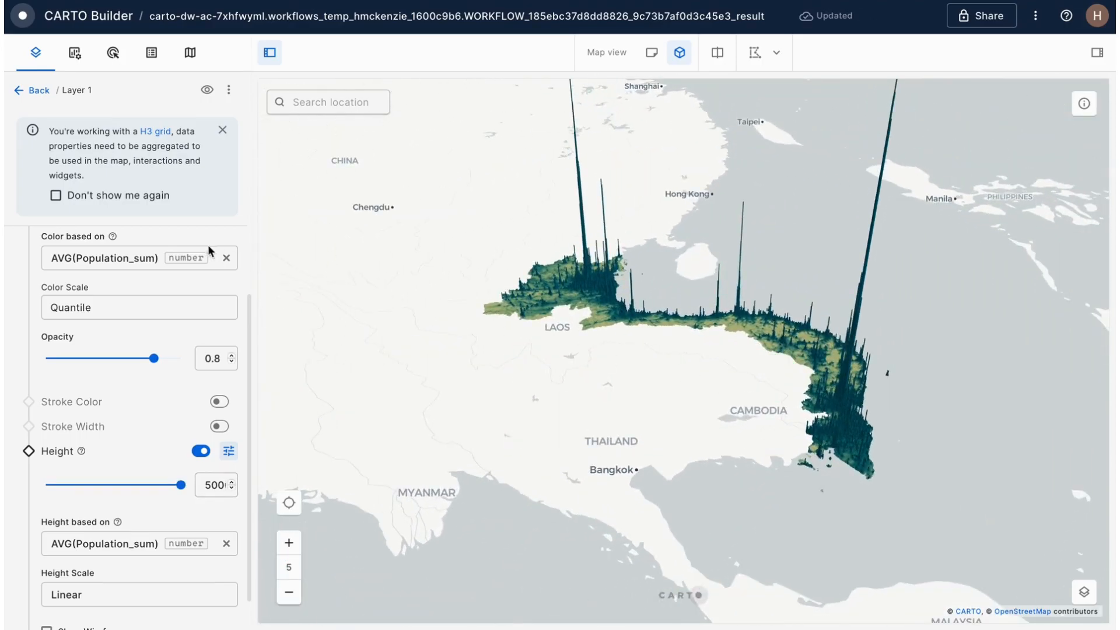
Switch the CARTO basemap style to Dark matter.
left_click(45, 91)
left_click(189, 54)
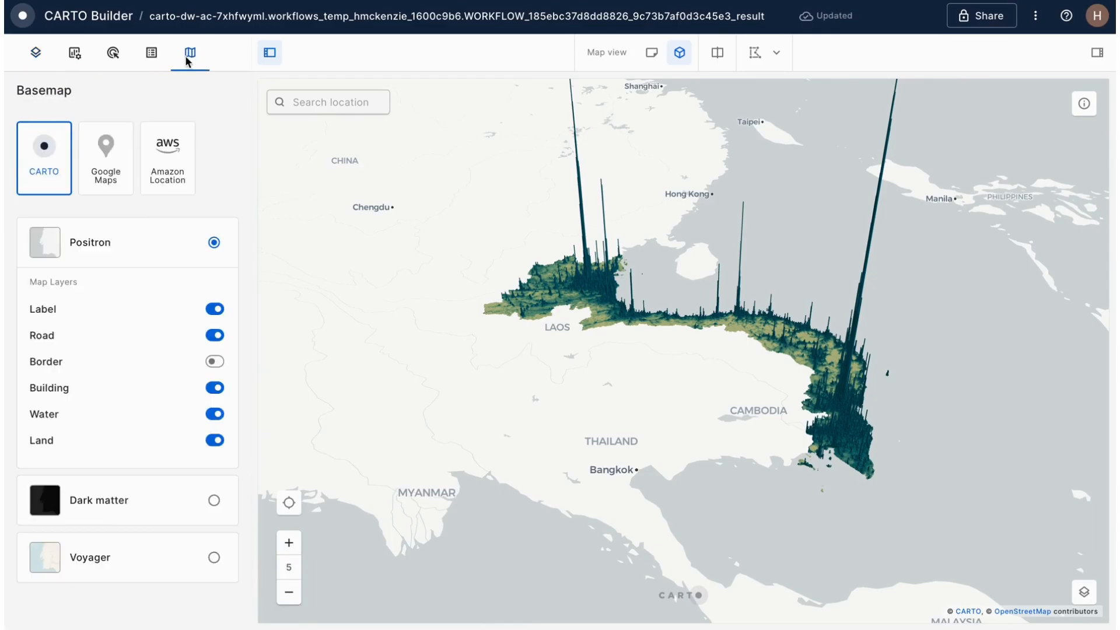
left_click(163, 503)
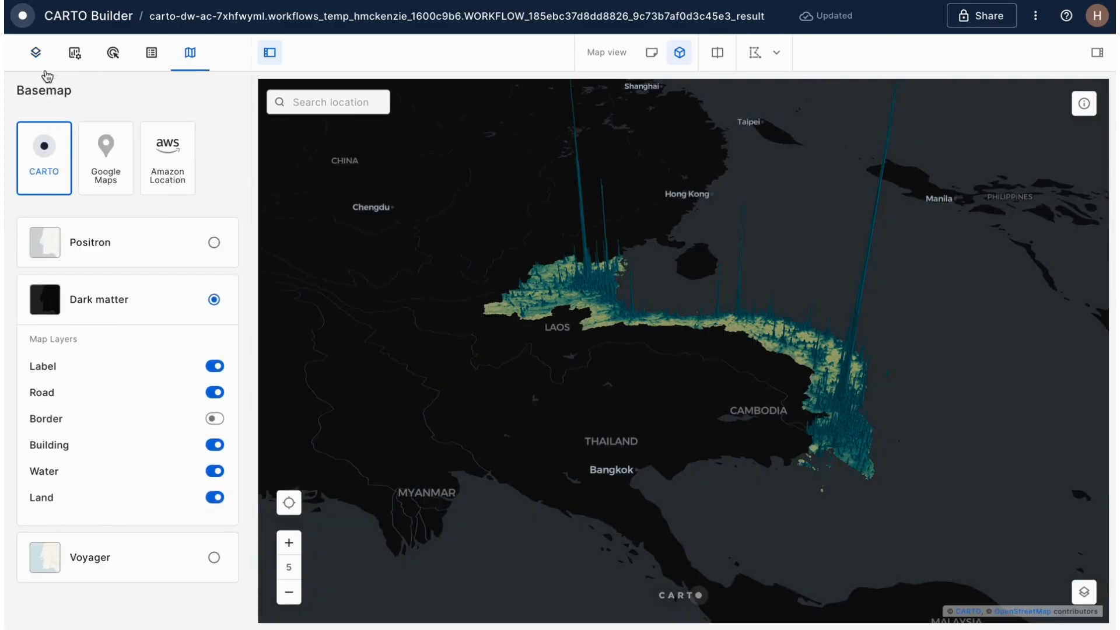
Change the layer blending to a mode that brightens the overlapping columns against the dark basemap.
left_click(36, 54)
left_click(208, 91)
left_click(179, 145)
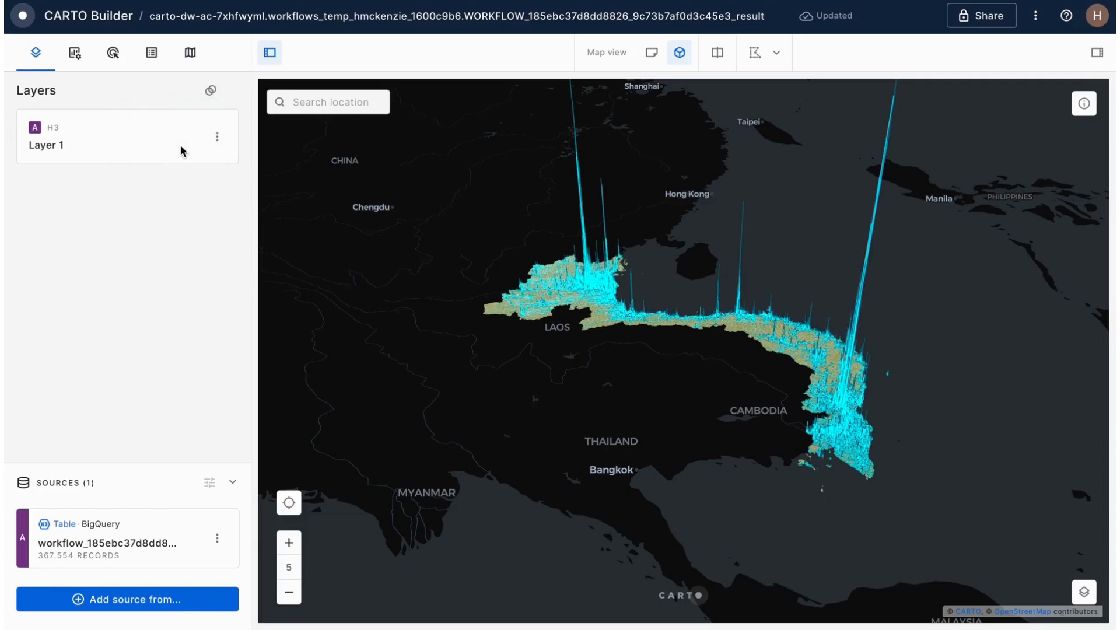
Reverse Layer 1's six-step sequential fill palette so the densest cells get the lightest color.
left_click(140, 123)
scroll(183, 385, "down", 6)
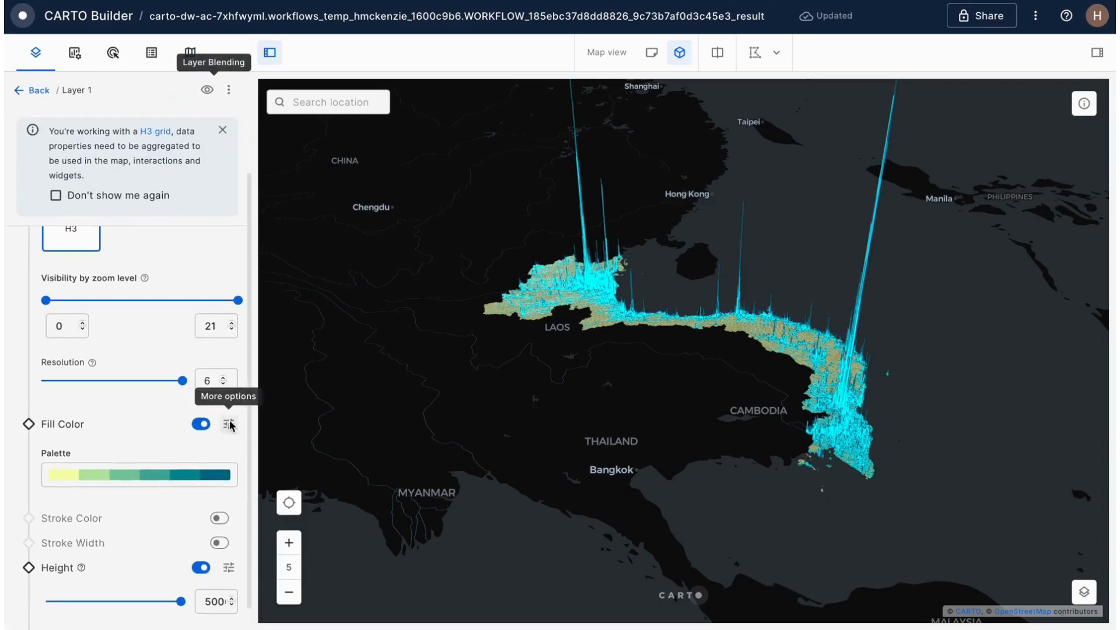
left_click(200, 304)
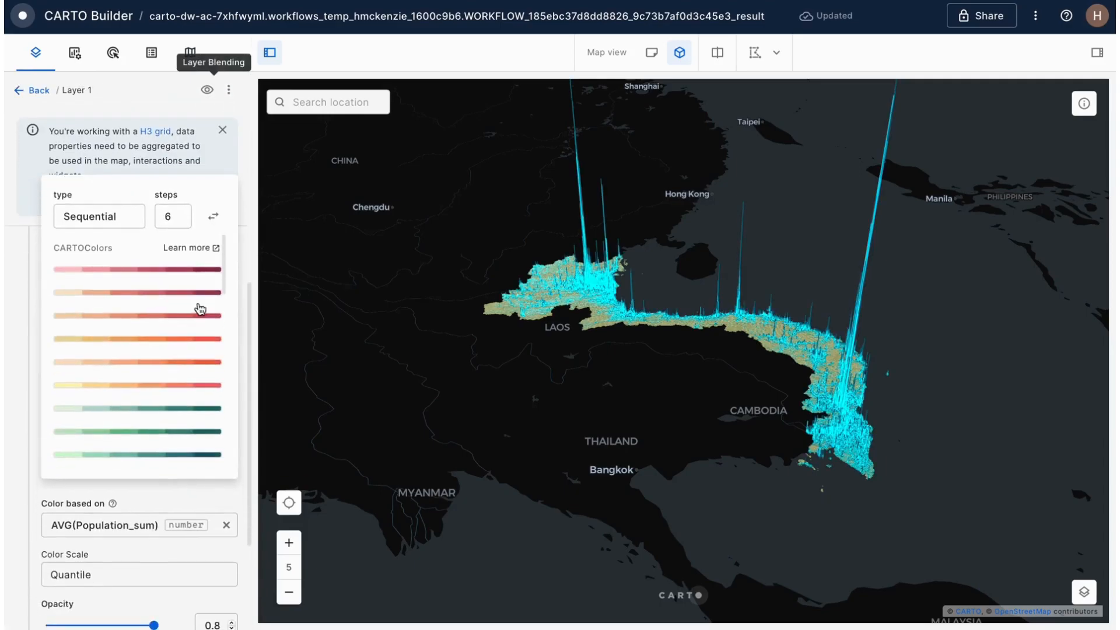
left_click(212, 220)
left_click(442, 353)
Examine the 3D population columns across Viet Nam from several angles and zoom levels.
scroll(549, 334, "down", 2)
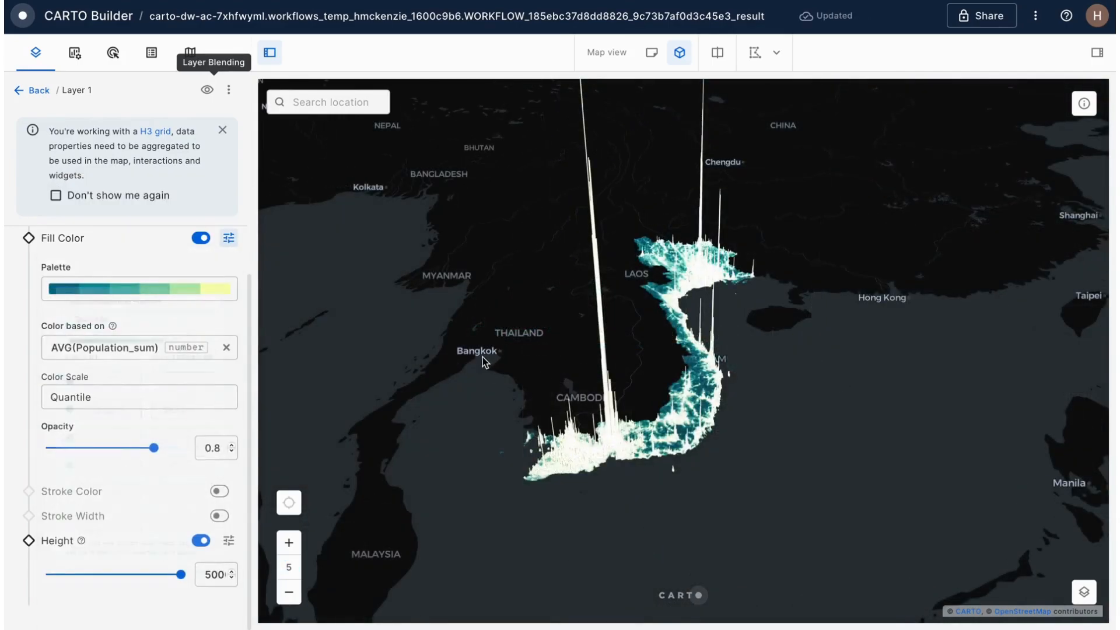
left_click_drag(479, 356, 747, 387)
scroll(745, 392, "up", 10)
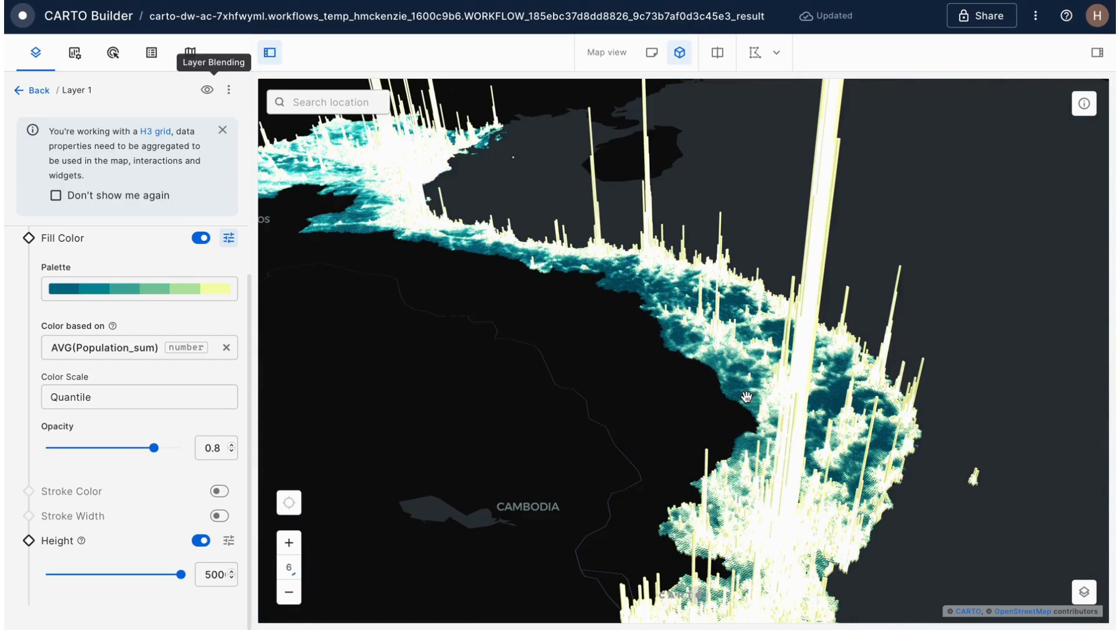
left_click_drag(864, 383, 584, 379)
left_click_drag(741, 262, 655, 483)
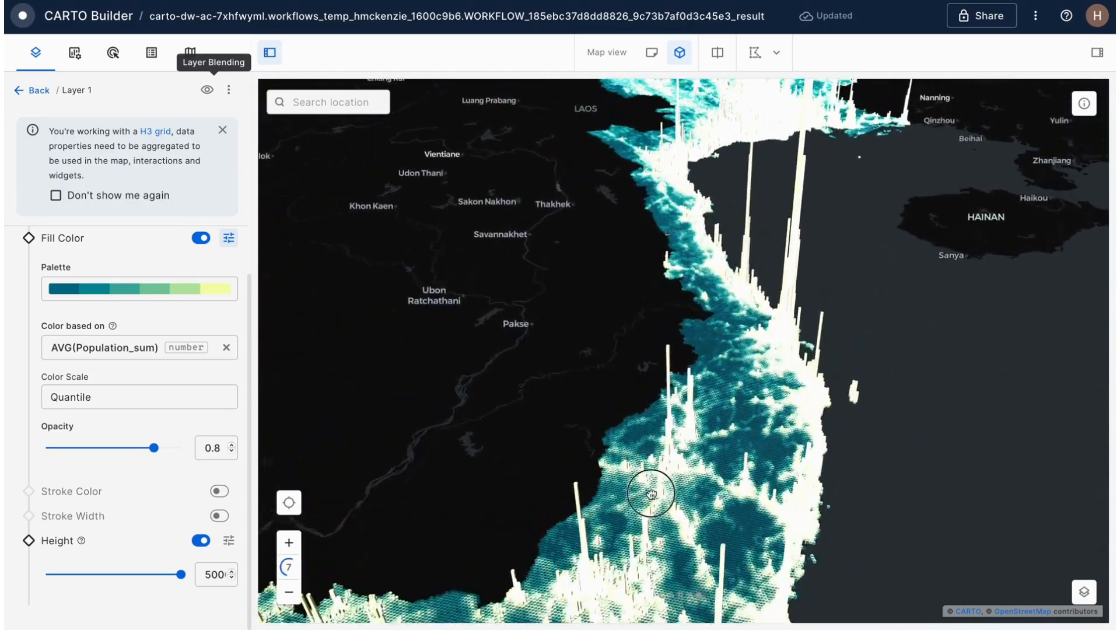
scroll(718, 292, "up", 5)
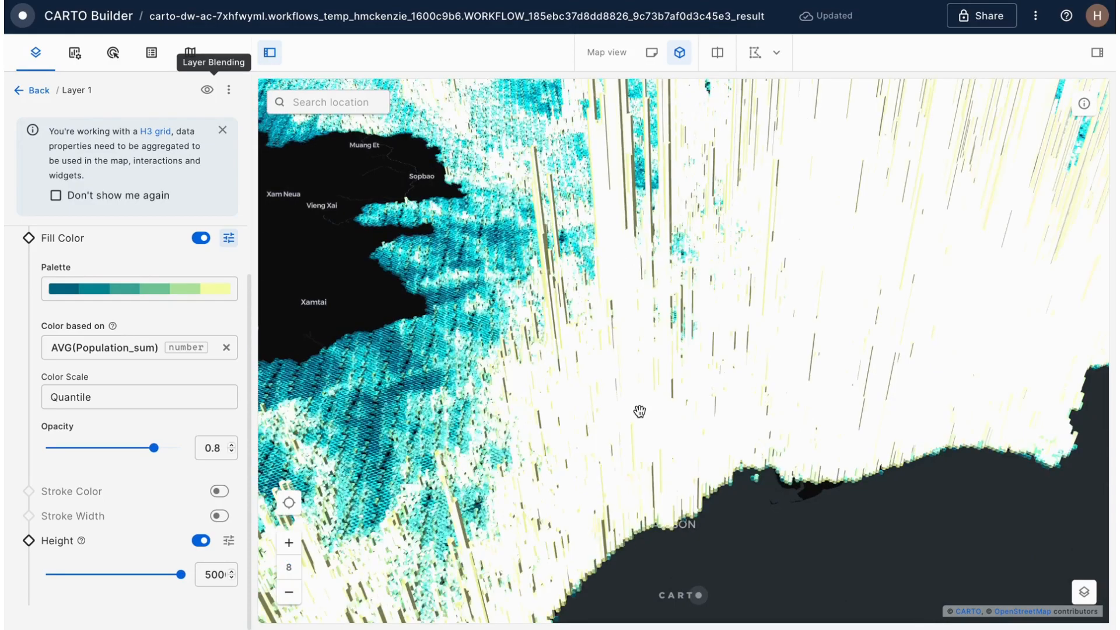
left_click(614, 397)
left_click_drag(571, 400, 387, 357)
scroll(386, 357, "down", 5)
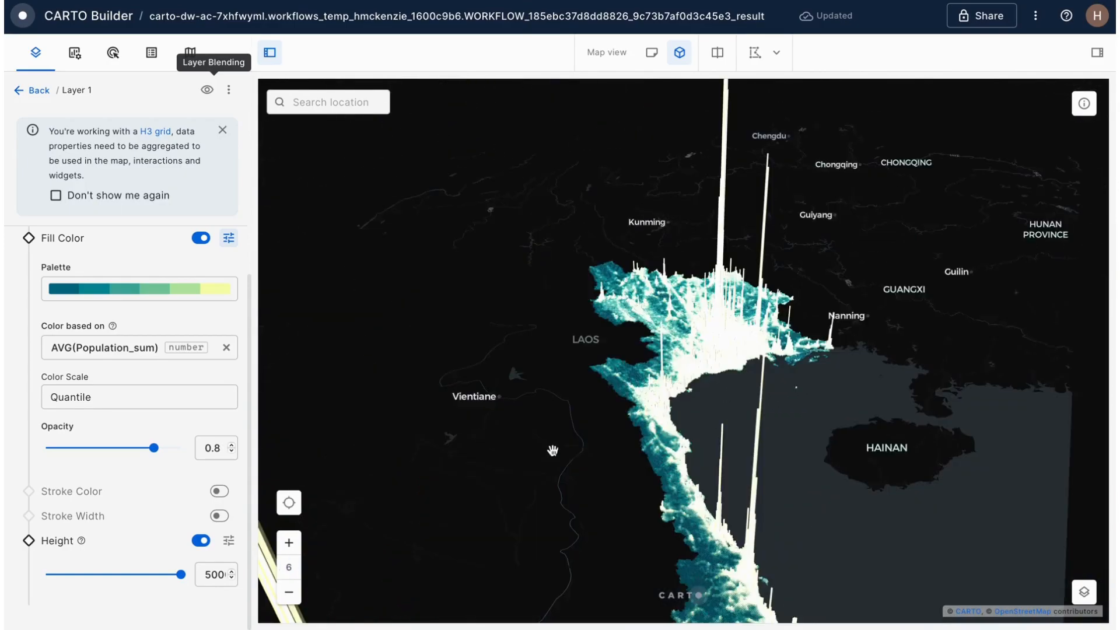
left_click_drag(550, 450, 548, 329)
left_click_drag(566, 366, 734, 402)
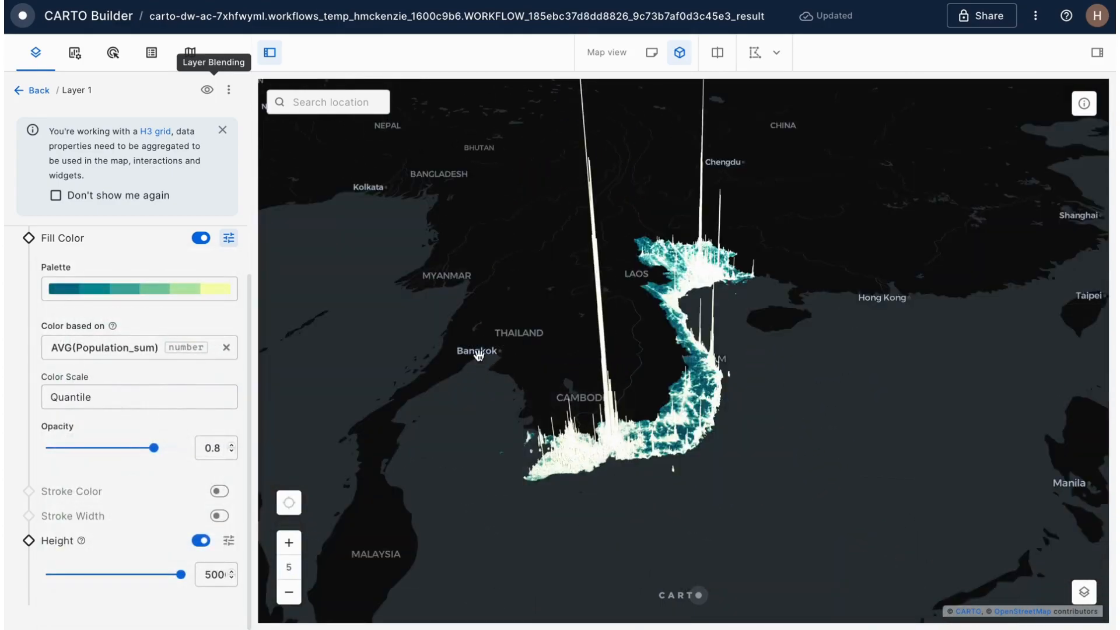